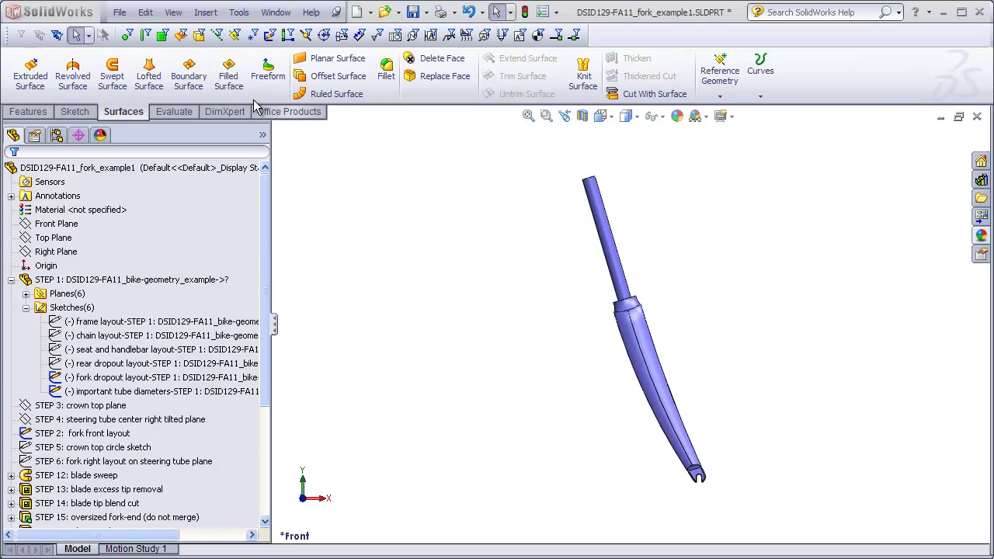
Show all hidden sketches and select the fork dropout layout and important tube diameters sketches.
click(173, 12)
click(200, 127)
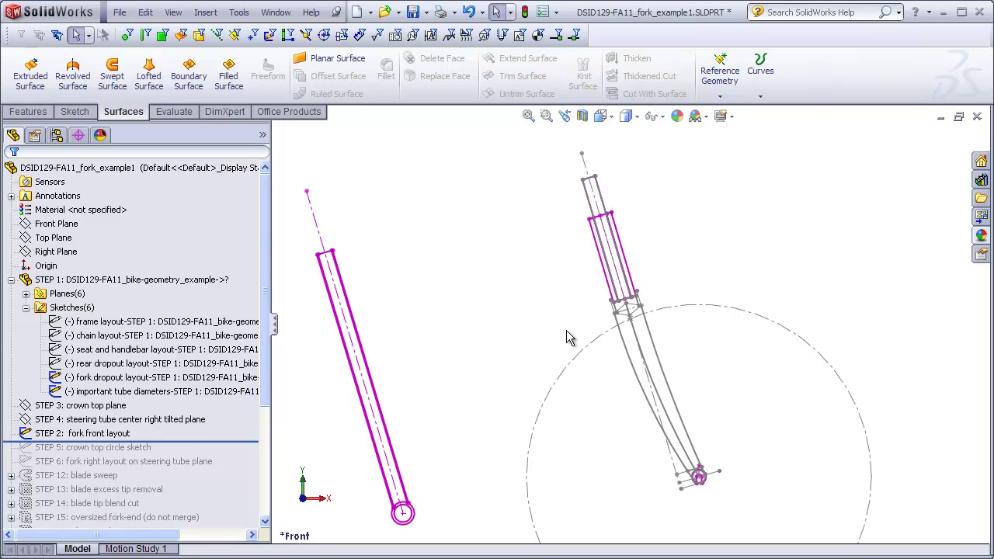
click(156, 378)
ctrl+click(149, 391)
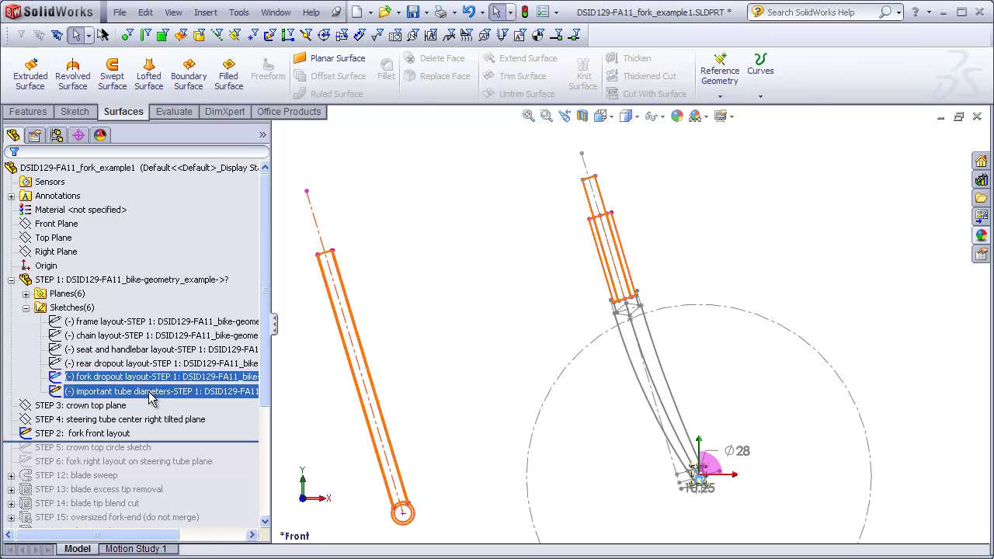
click(150, 392)
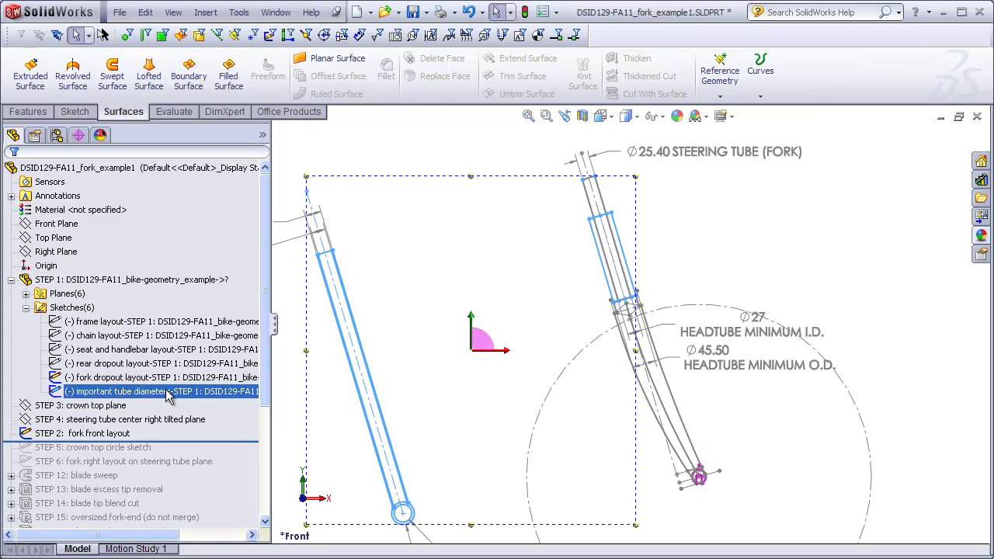
click(278, 373)
Select the imported STEP 1 geometry feature in the FeatureManager tree.
click(82, 281)
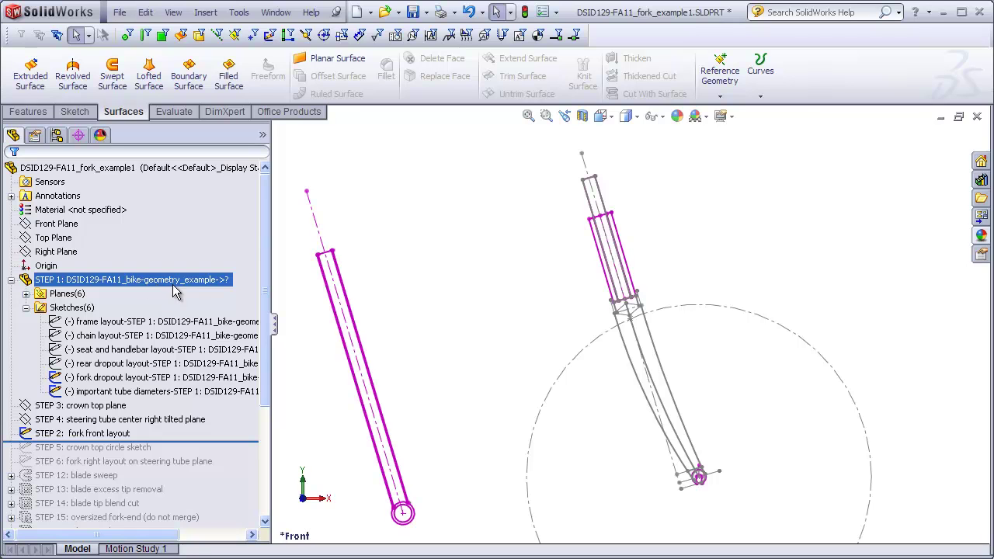
click(379, 286)
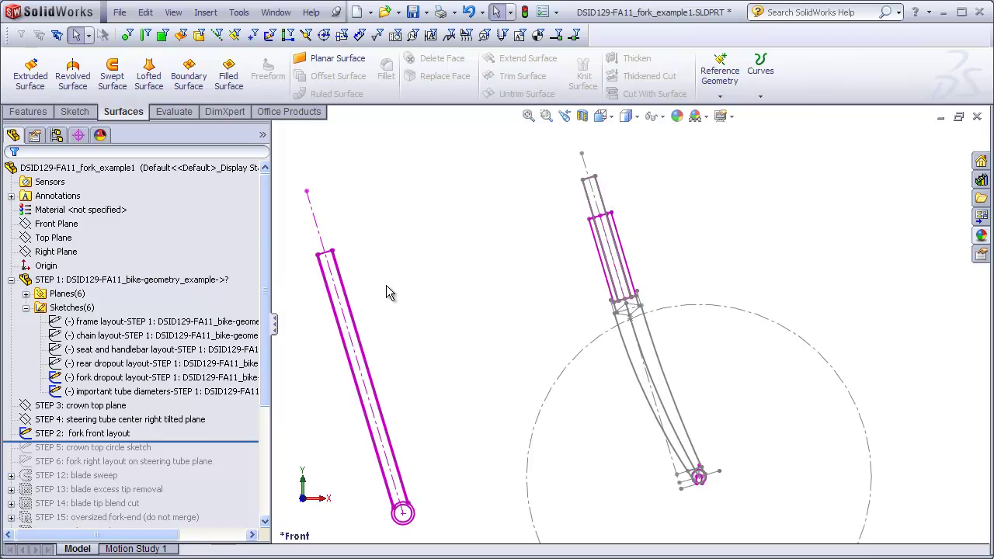
click(216, 284)
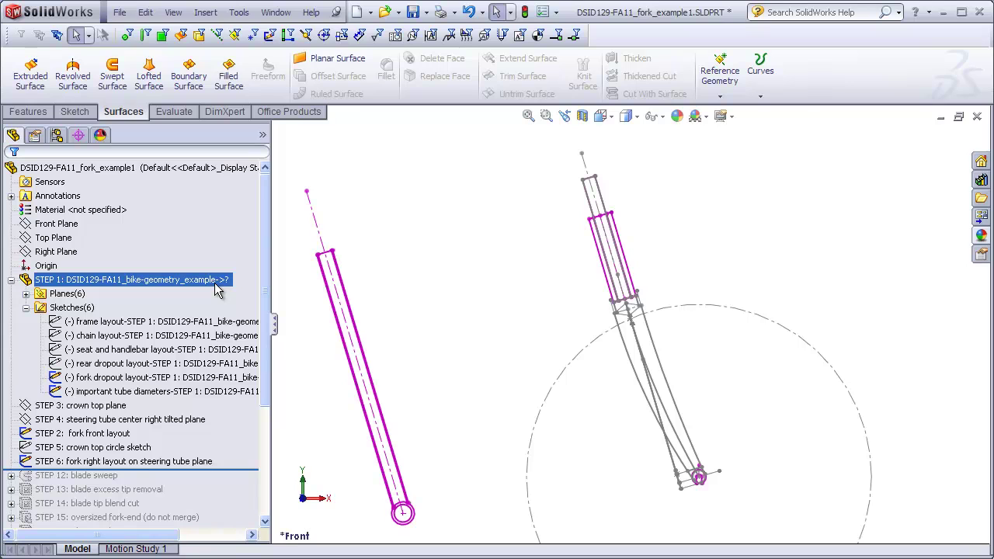
click(304, 286)
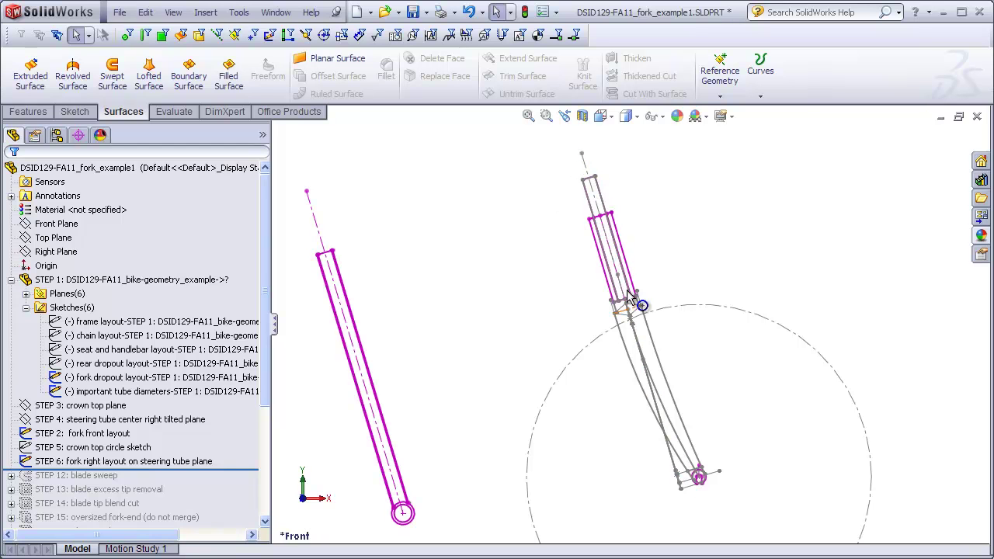
mouse_move(656, 232)
middle_down()
mouse_move(630, 204)
mouse_move(548, 266)
middle_up()
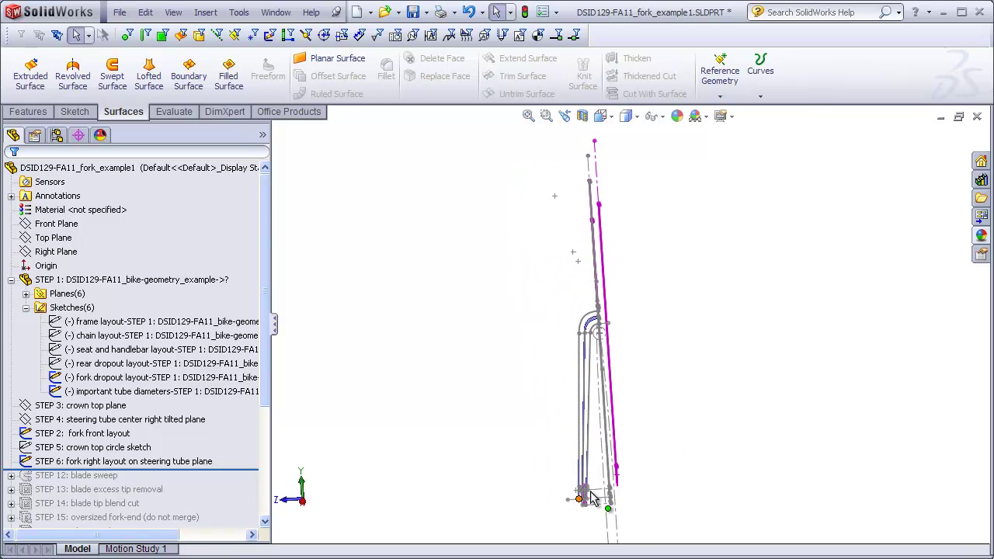
key(ctrl+1)
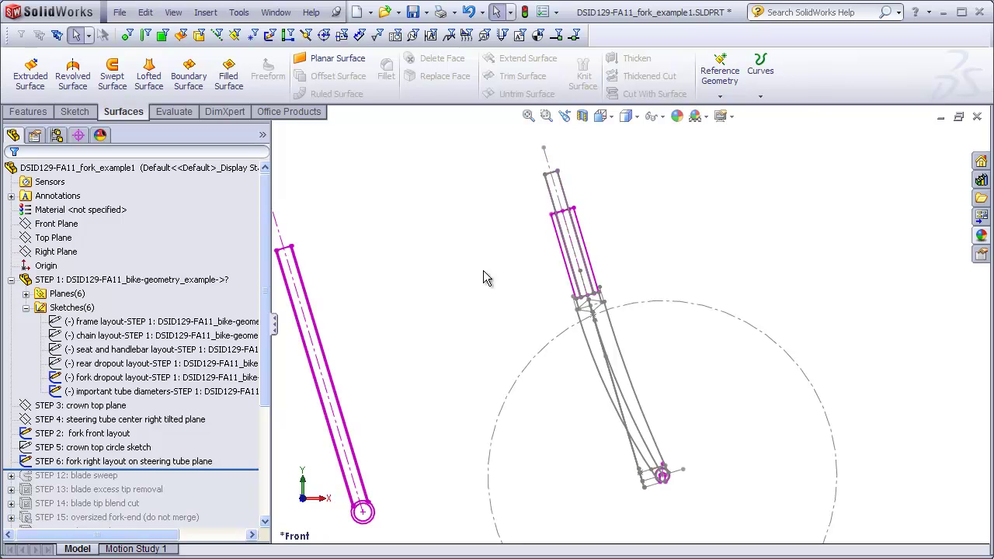
click(194, 419)
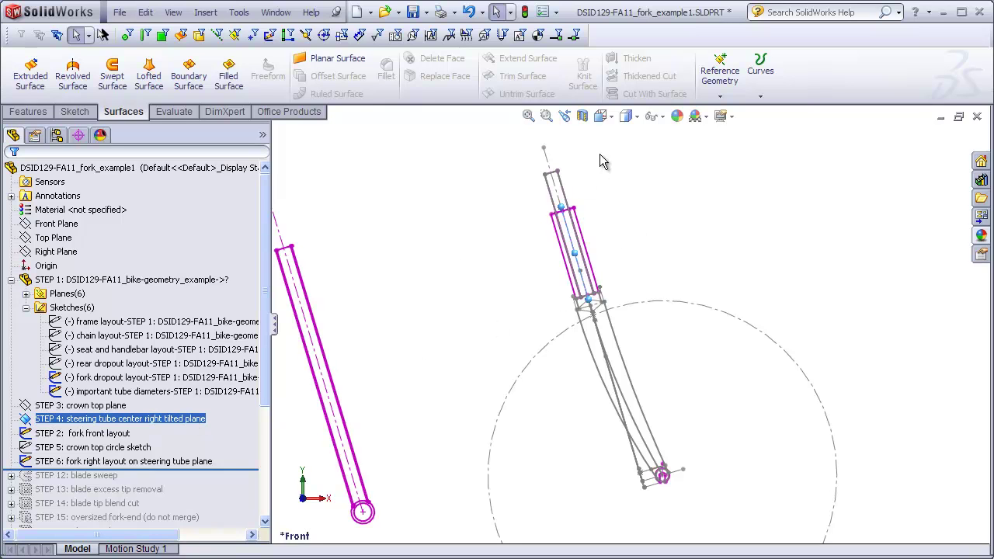
Orient the view Normal To the STEP 4 steering tube center right tilted plane.
click(611, 118)
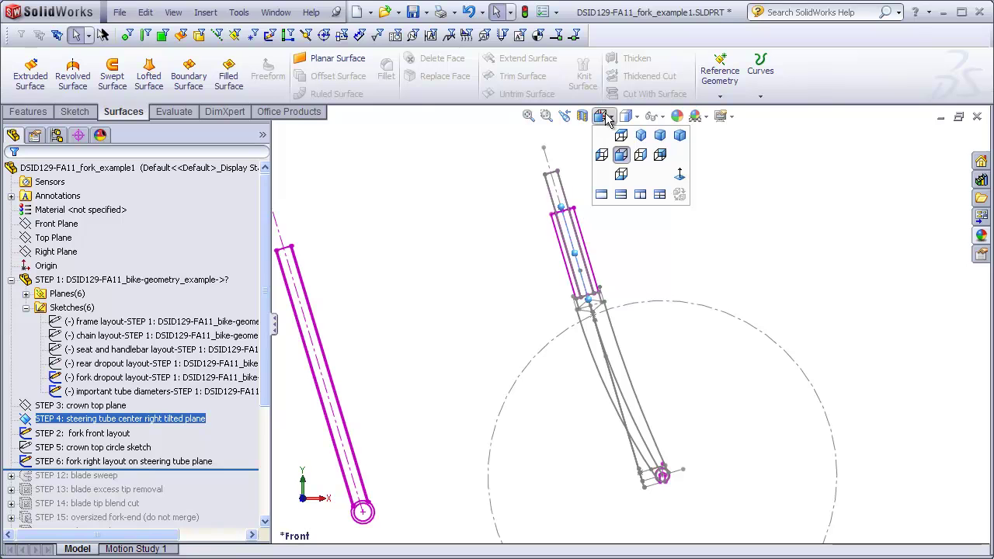
click(679, 177)
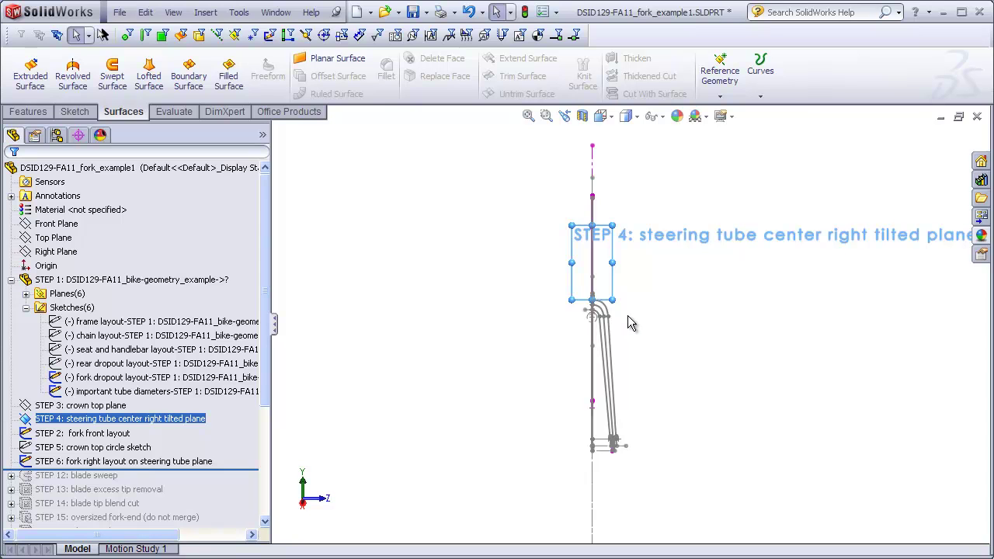
click(602, 117)
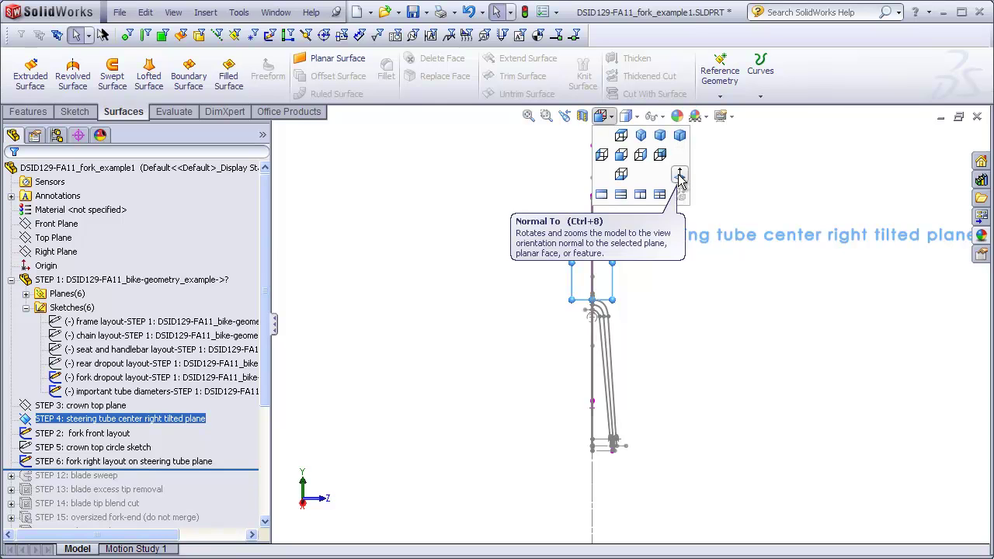
click(679, 175)
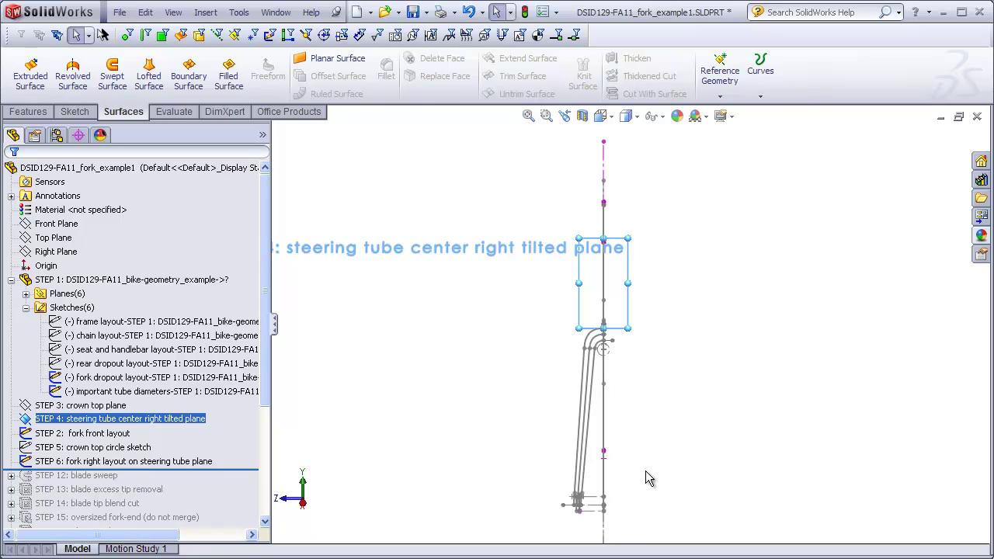
Save the edge-on view as a new named orientation 'tilted right plane'.
key(space)
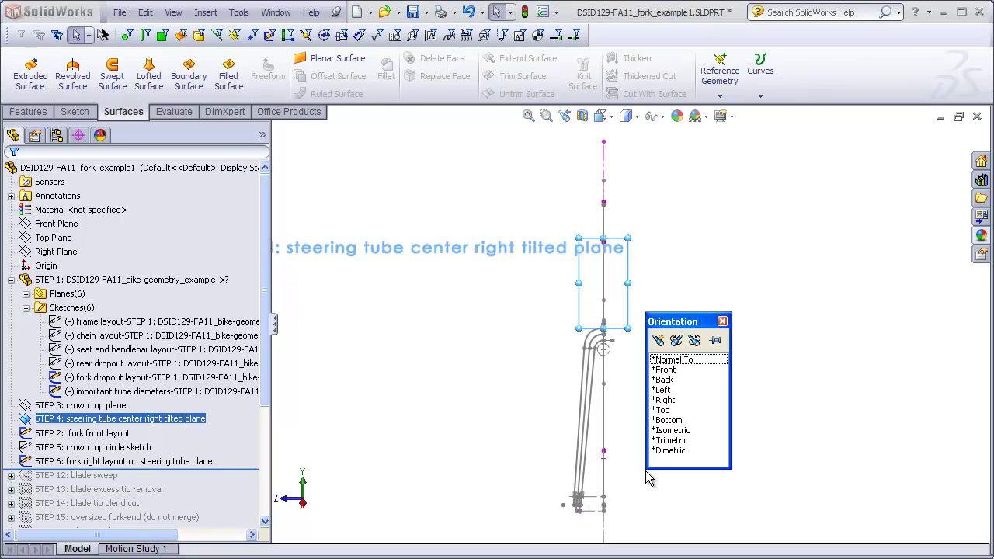
click(658, 345)
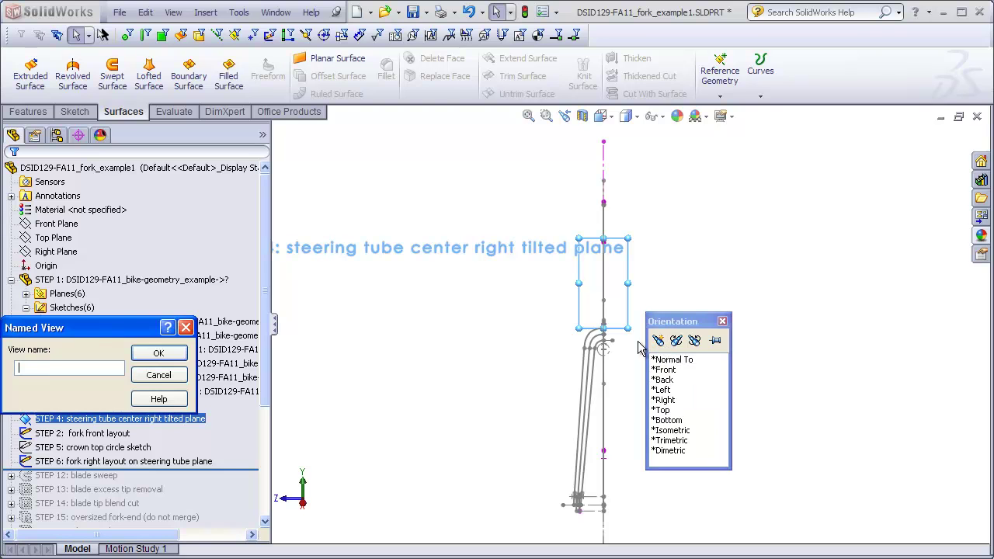
drag(148, 333, 512, 358)
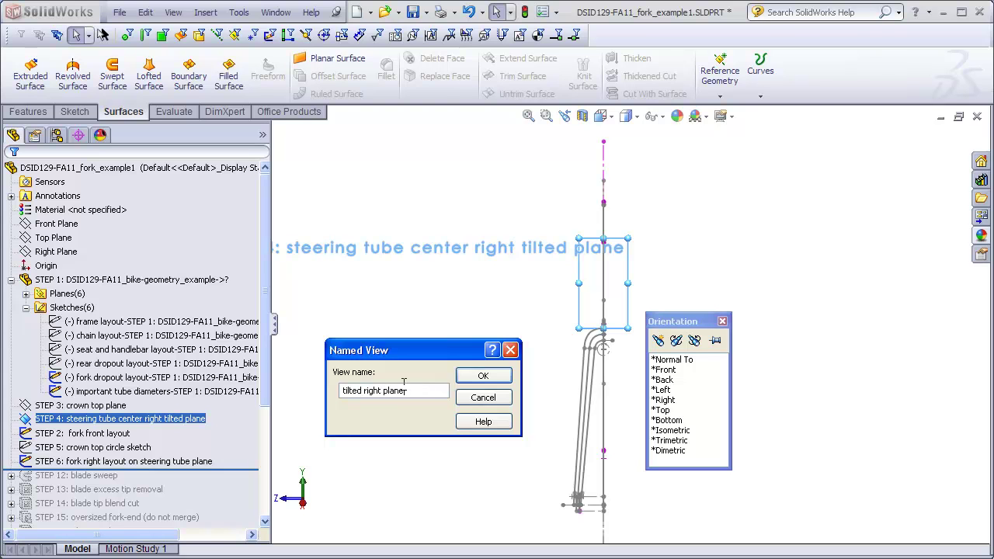
click(482, 375)
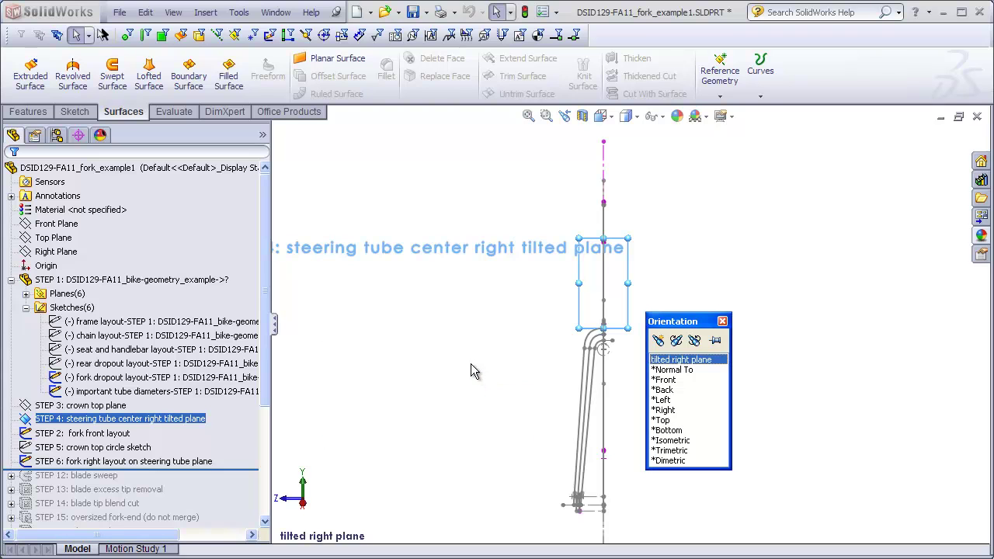
click(471, 364)
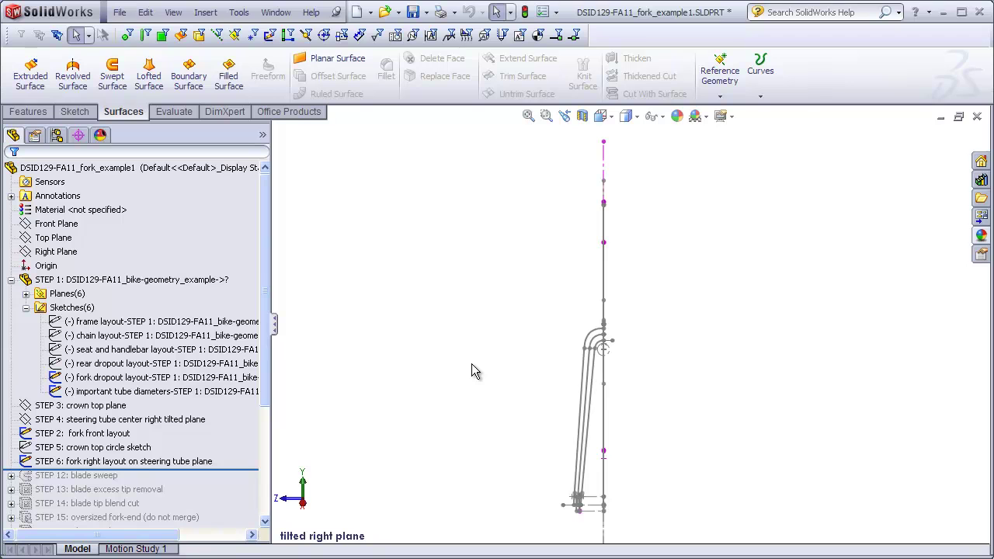
Start from the Front view and rotate it a few steps sideways with the arrow keys.
key(ctrl+1)
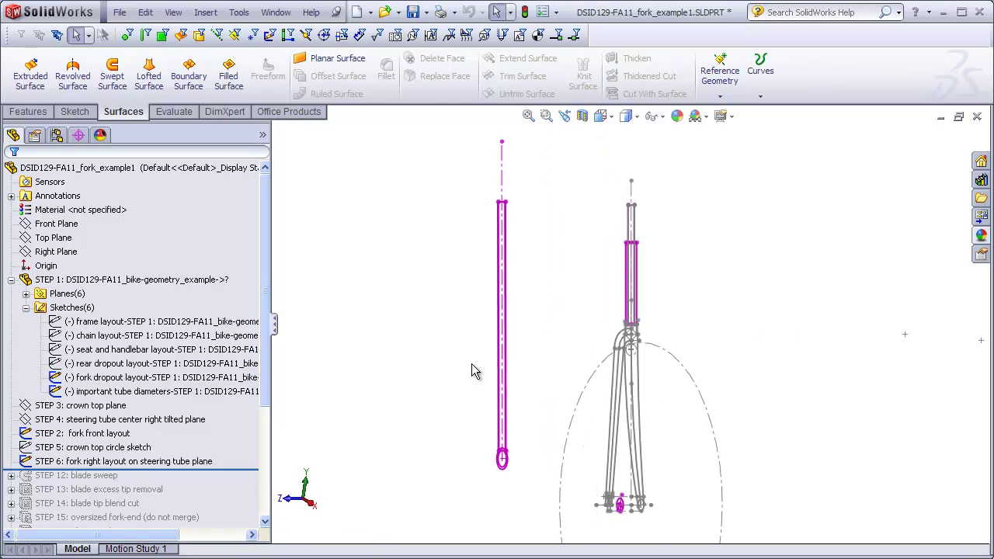
key(Left)
key(Left)
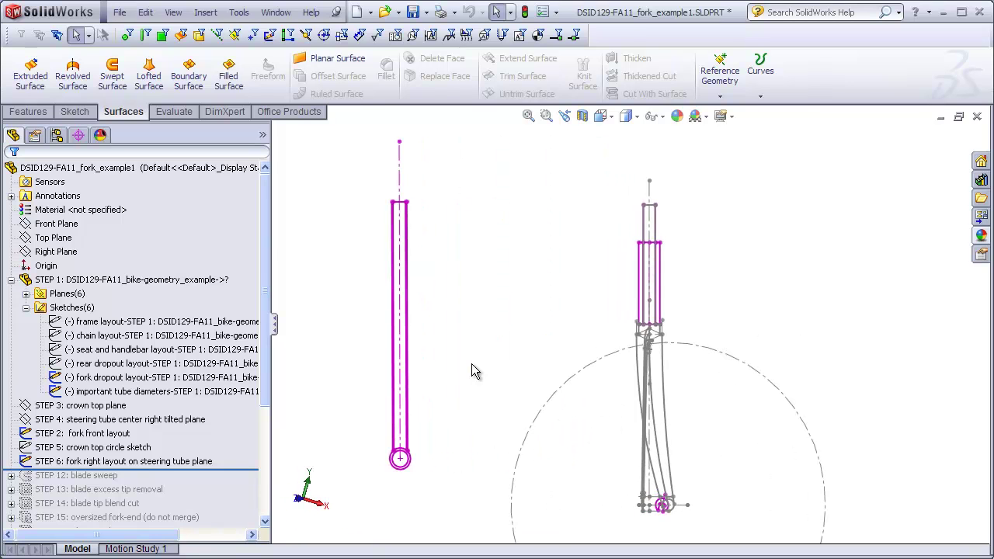
key(Left)
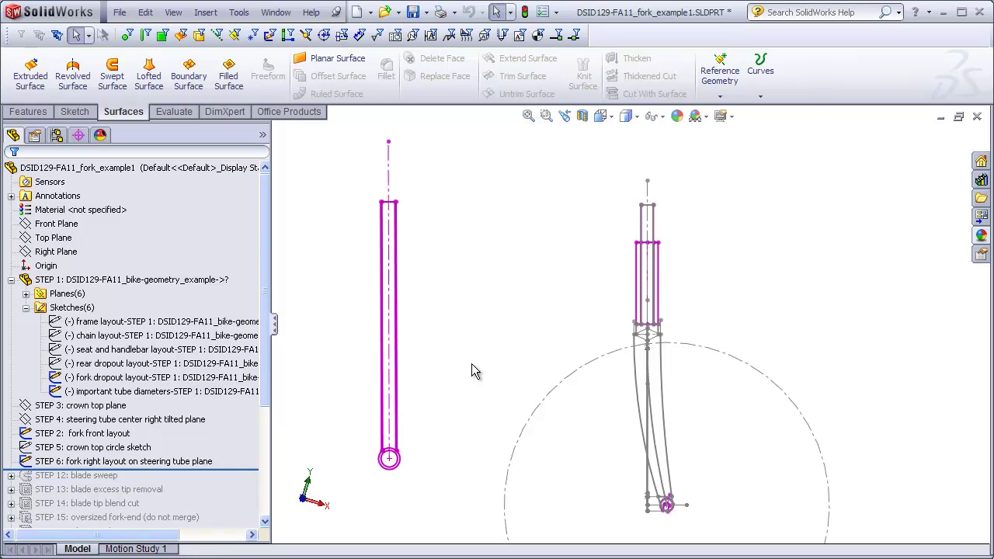
key(Right)
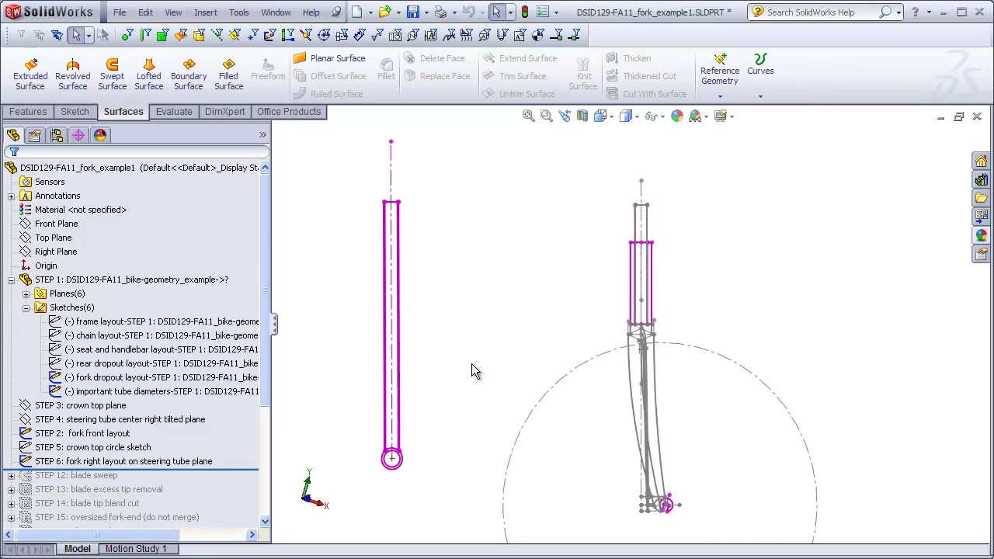
key(Left)
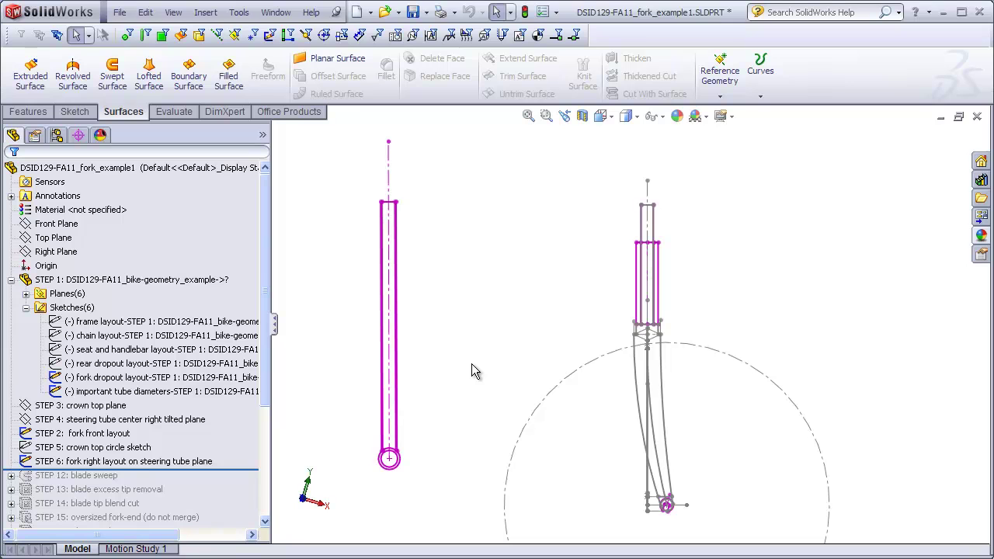
Save this orientation as a new named view 'tilted front view'.
key(space)
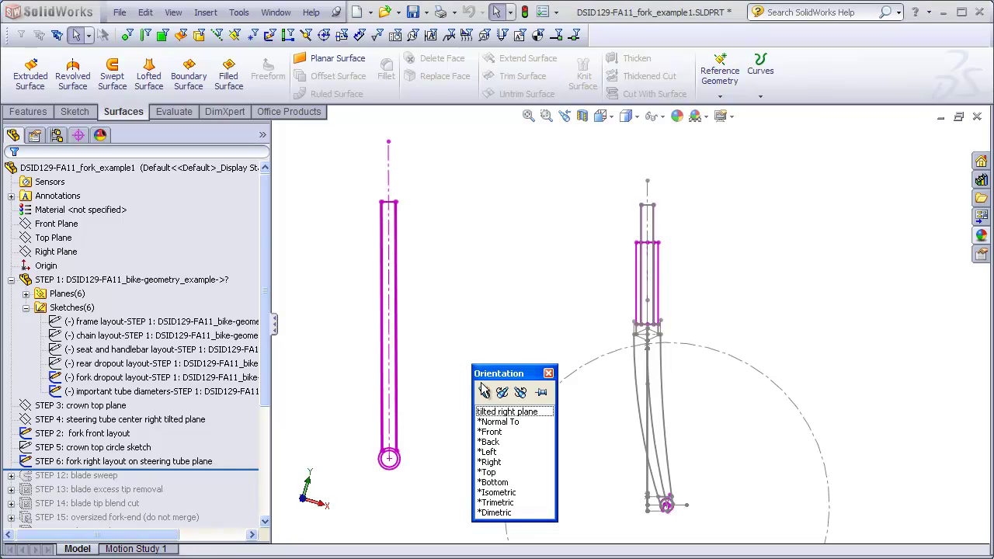
click(483, 392)
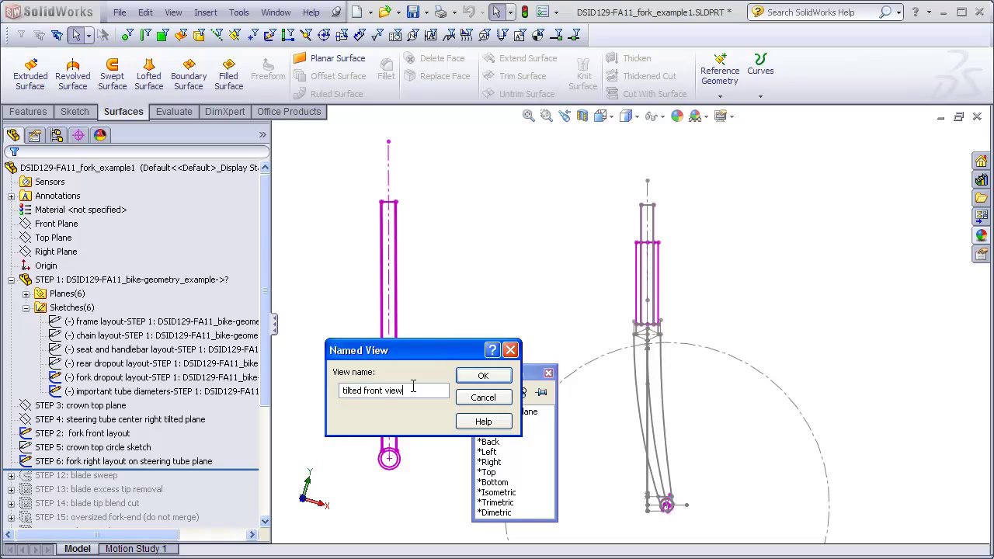
text(tilted front view)
click(483, 376)
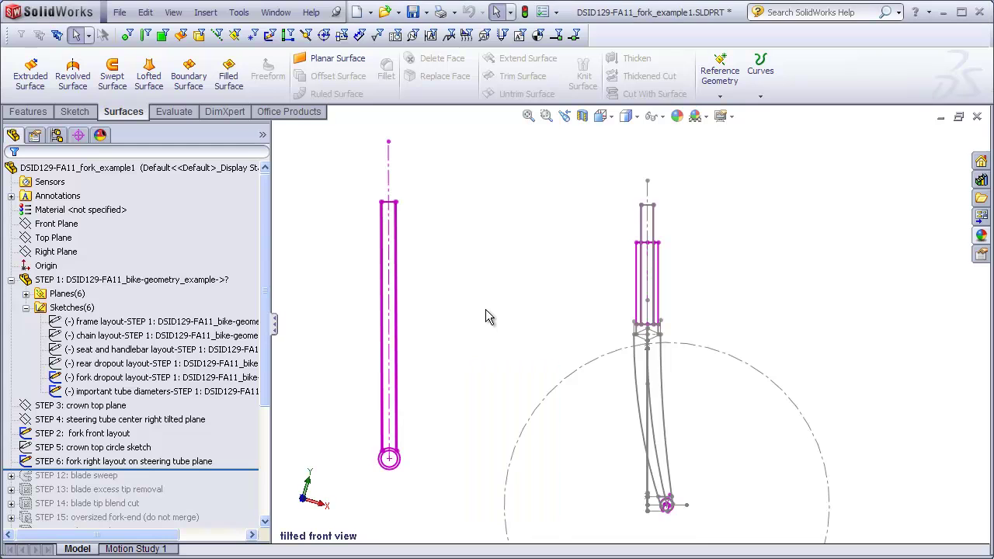
mouse_move(527, 343)
middle_down()
mouse_move(391, 337)
mouse_move(579, 260)
mouse_move(573, 206)
mouse_move(550, 246)
middle_up()
Apply the tilted front view, then tilted right plane, then return to tilted front view.
key(space)
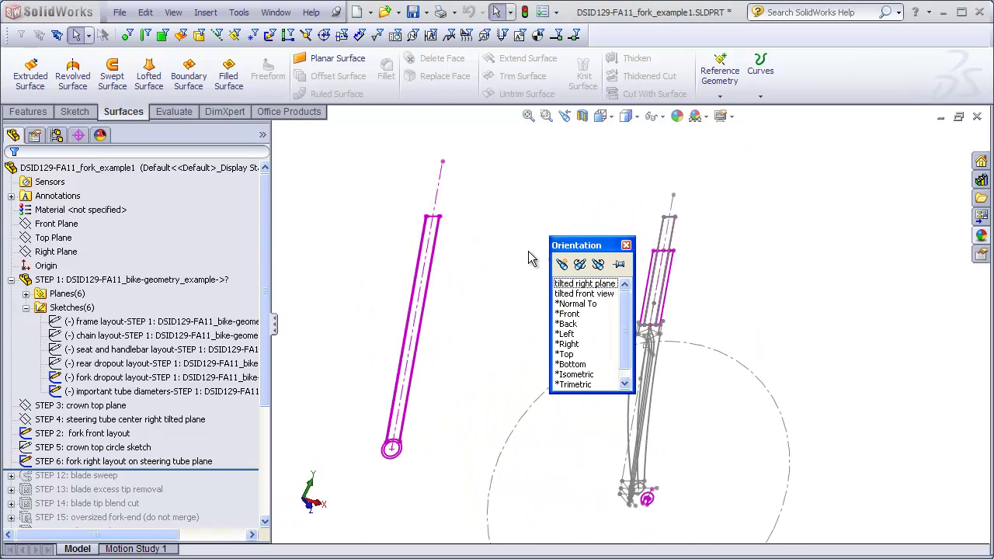
click(592, 295)
double_click(590, 294)
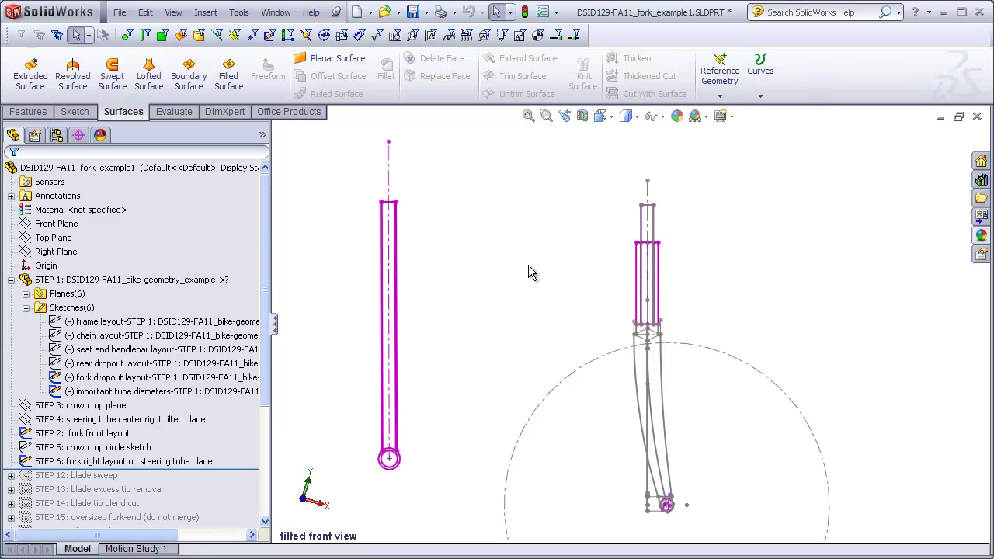
key(space)
double_click(555, 331)
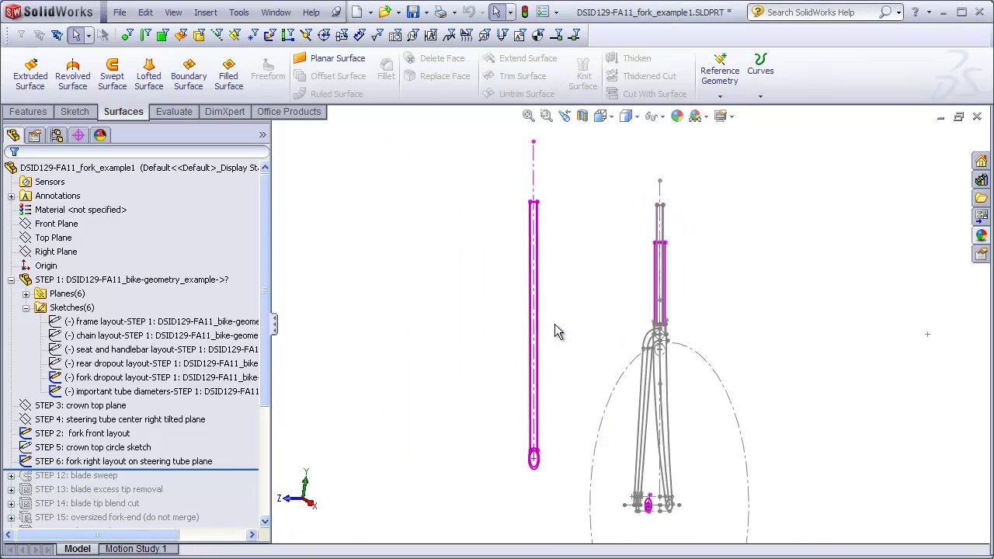
key(ctrl+shift+z)
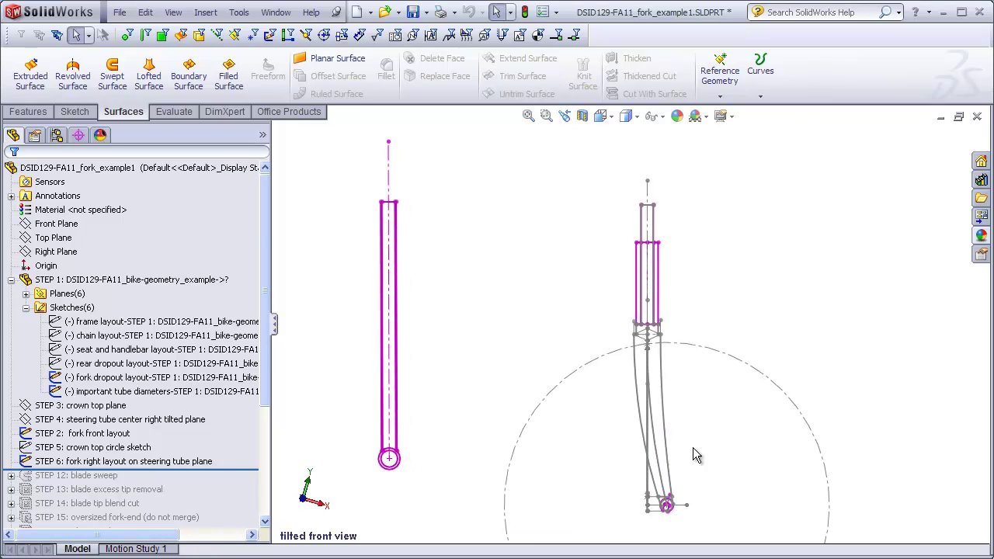
Zoom in on the dropout, save the part, and finish on the straight Front view.
scroll(697, 477, down, 2)
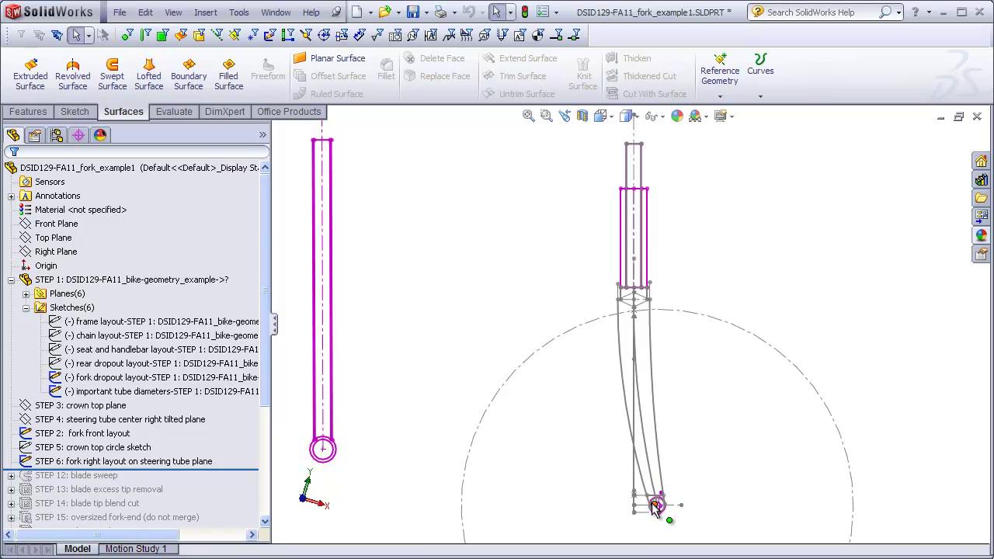
scroll(656, 509, down, 6)
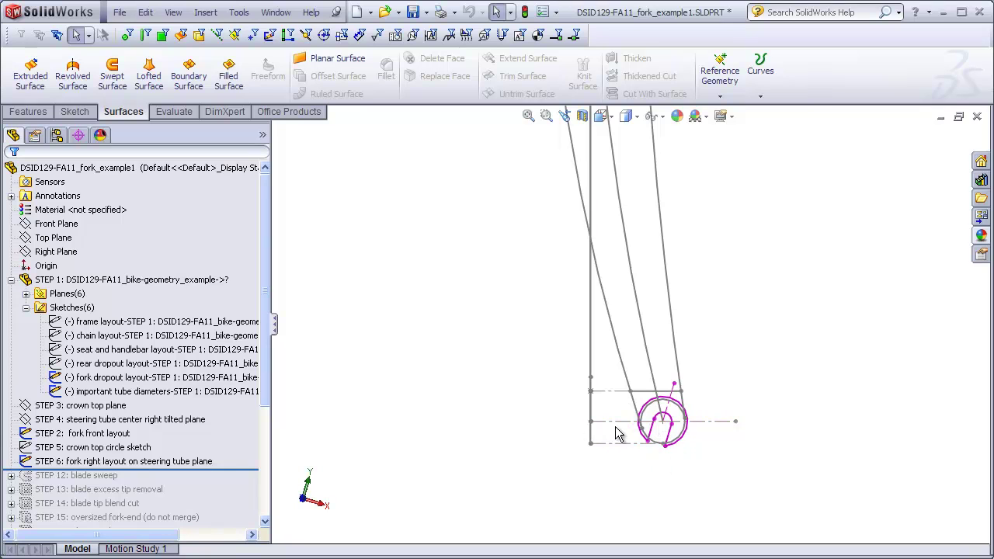
key(ctrl+s)
key(ctrl+4)
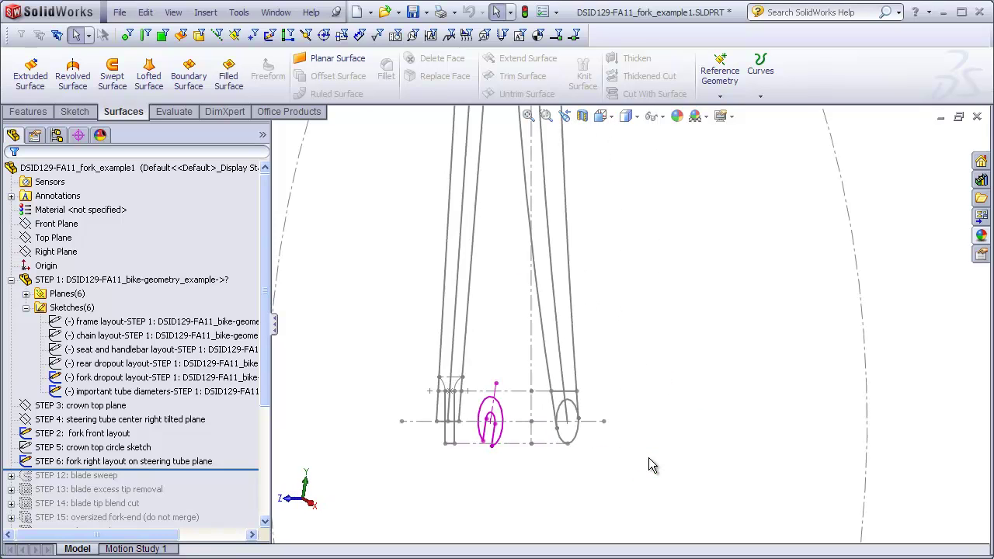
scroll(389, 394, up, 2)
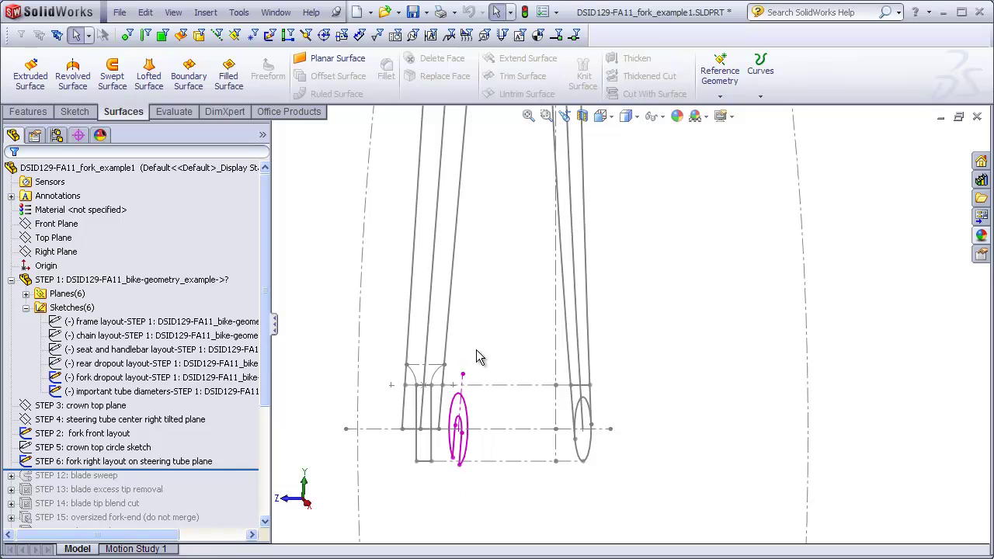
scroll(479, 357, down, 5)
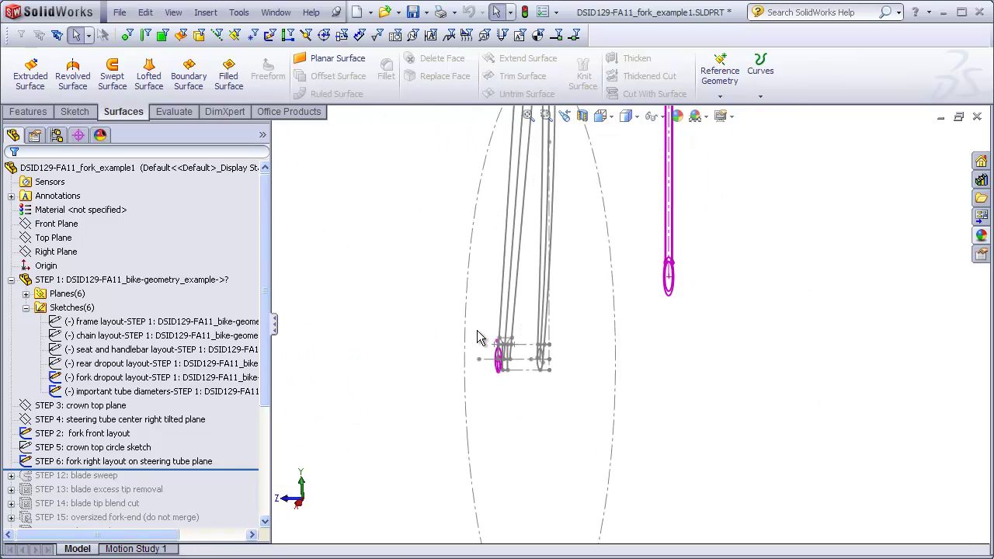
mouse_move(477, 339)
middle_down()
mouse_move(484, 326)
mouse_move(548, 335)
middle_up()
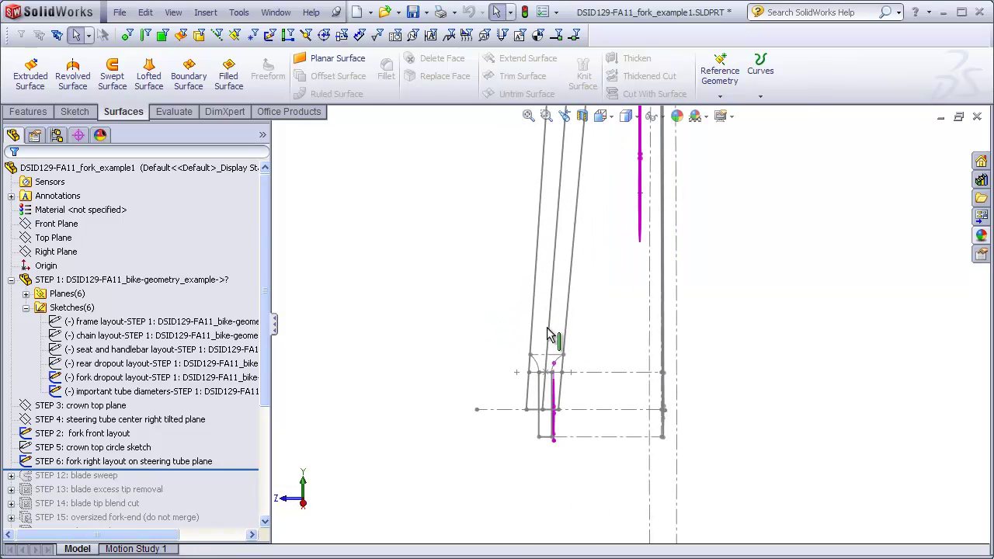
key(ctrl+1)
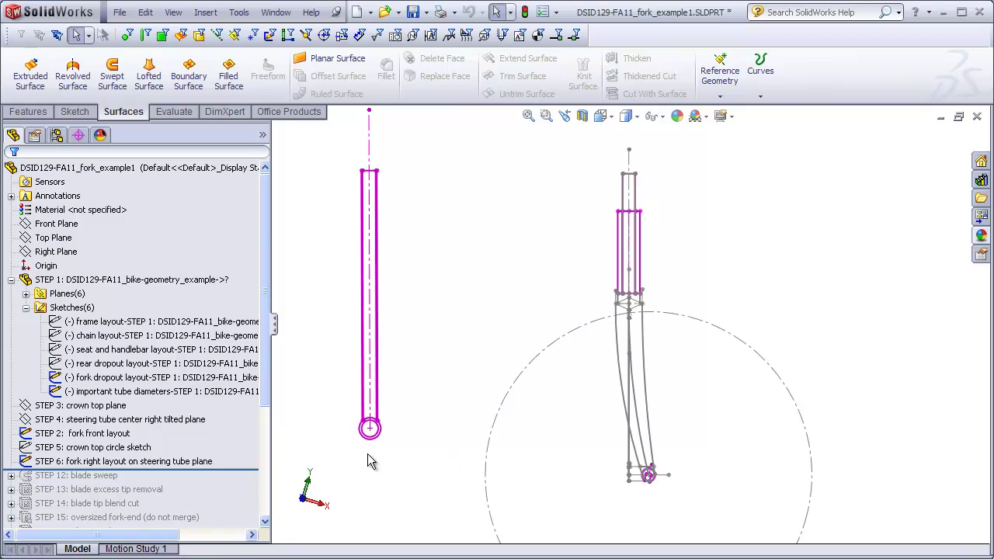
Select the fork right layout and fork dropout layout sketches in the tree.
click(147, 463)
click(151, 378)
right_click(151, 380)
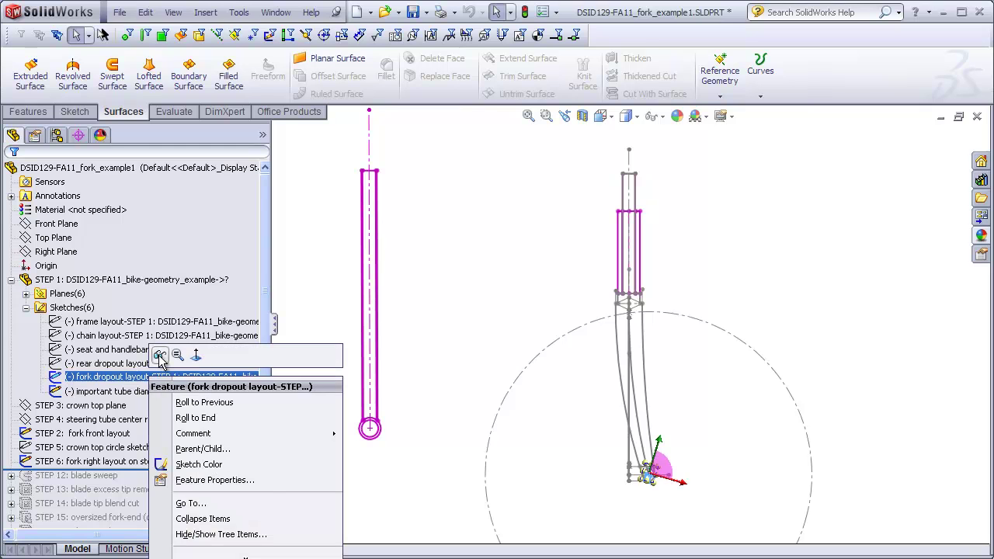
click(116, 350)
click(72, 309)
Hide the important tube diameters sketch and zoom in on the fork from the side.
click(95, 391)
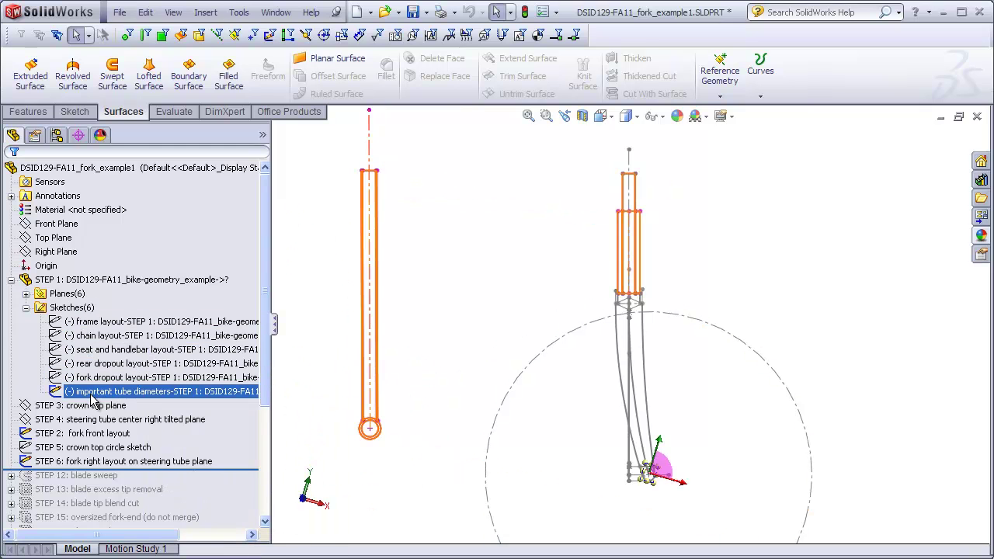
right_click(92, 393)
click(102, 375)
click(156, 378)
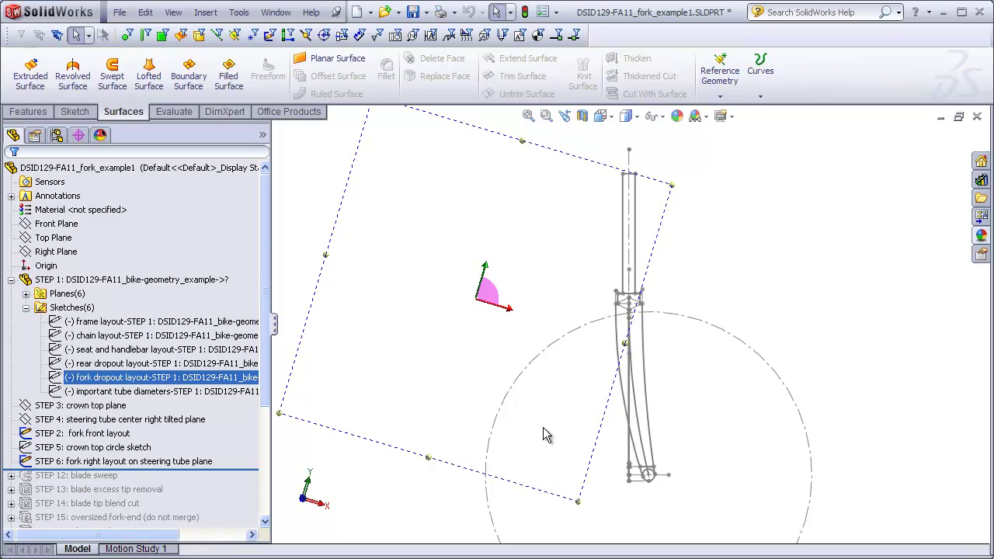
key(ctrl+8)
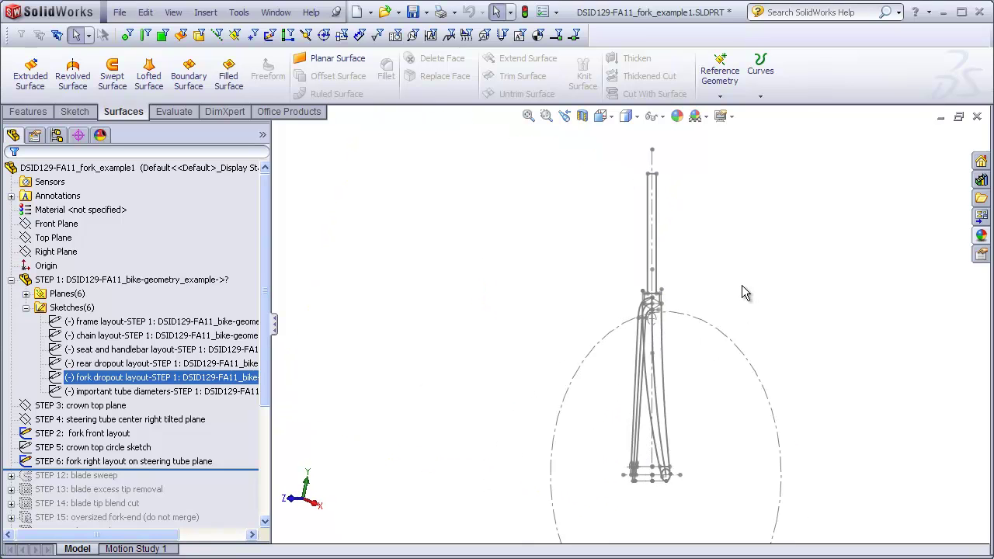
scroll(701, 333, down, 8)
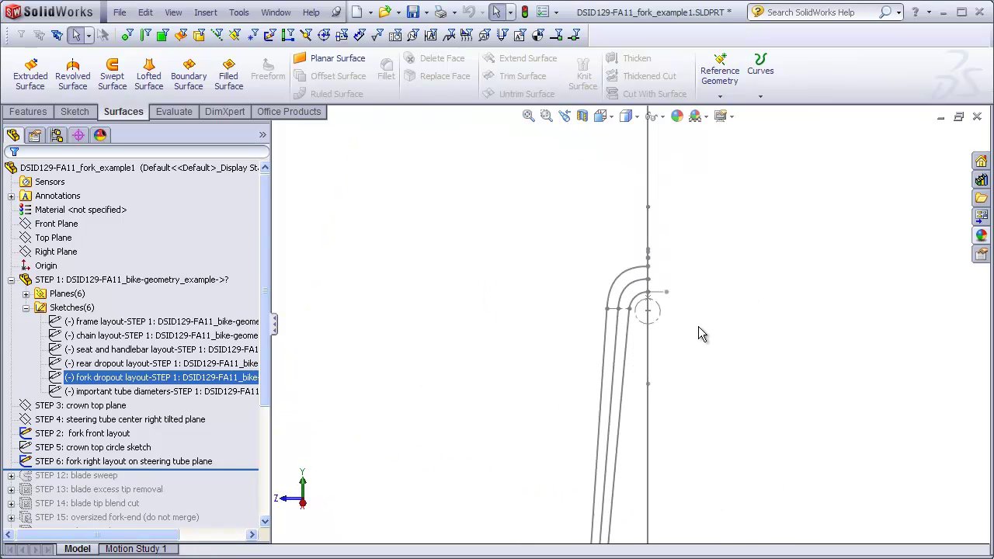
Edit the STEP 6 fork right layout sketch, view it Normal To, and zoom around the 22, 36, Ø25 crown arcs.
right_click(567, 346)
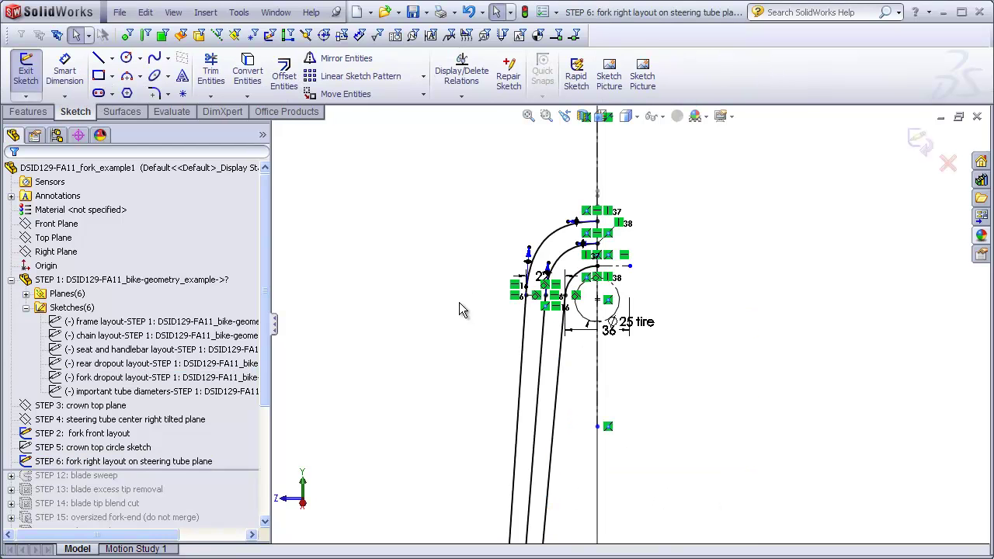
mouse_move(458, 310)
middle_down()
mouse_move(873, 392)
mouse_move(869, 405)
middle_up()
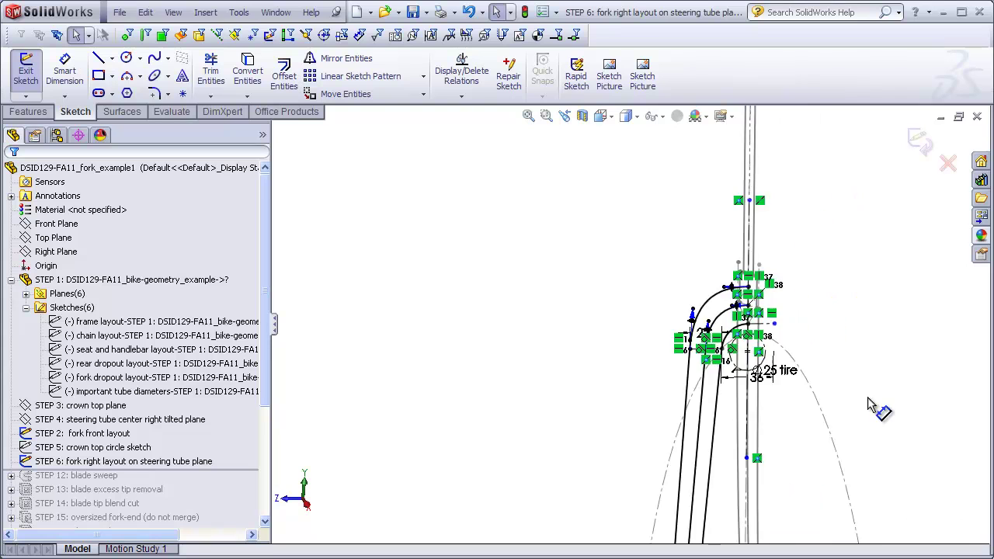
key(ctrl+8)
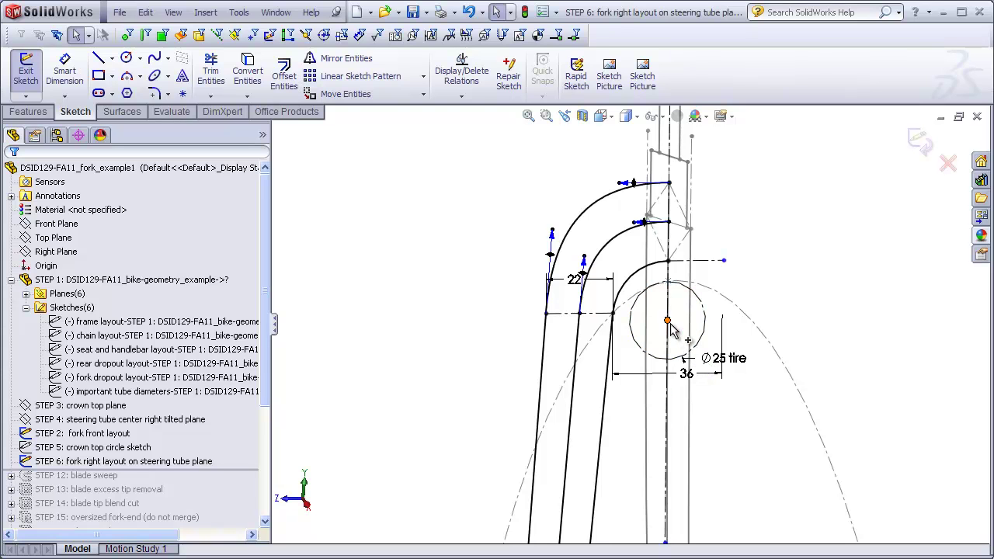
scroll(676, 306, down, 5)
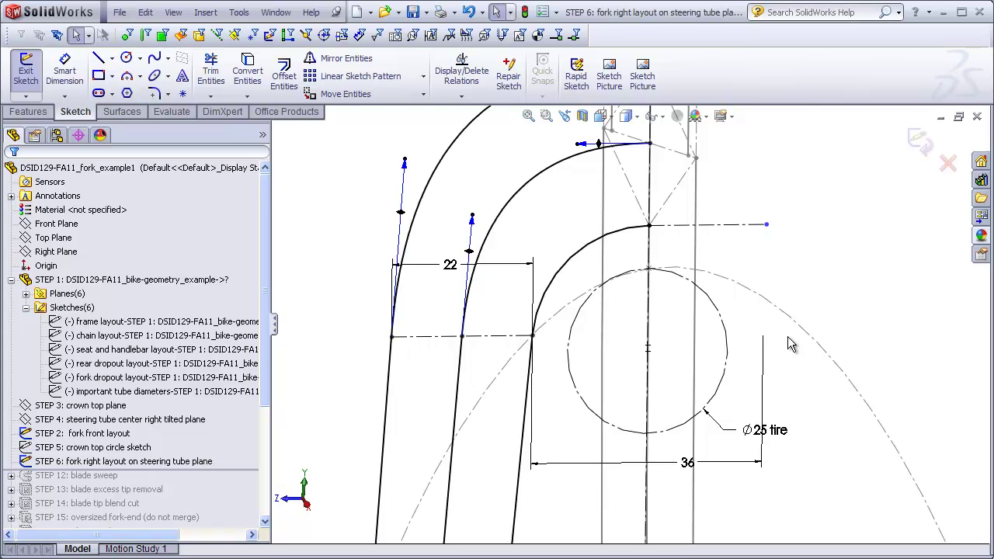
scroll(772, 281, up, 3)
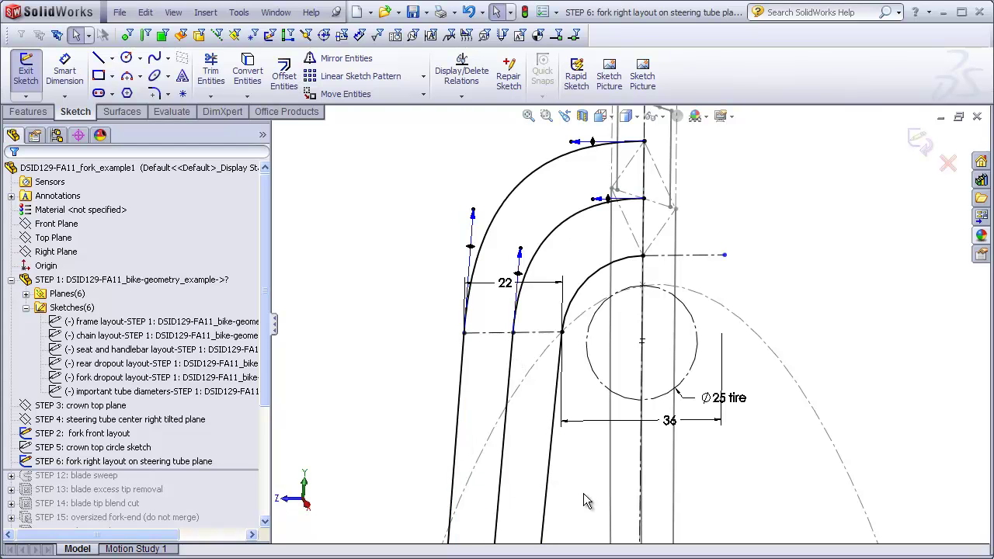
scroll(588, 496, up, 6)
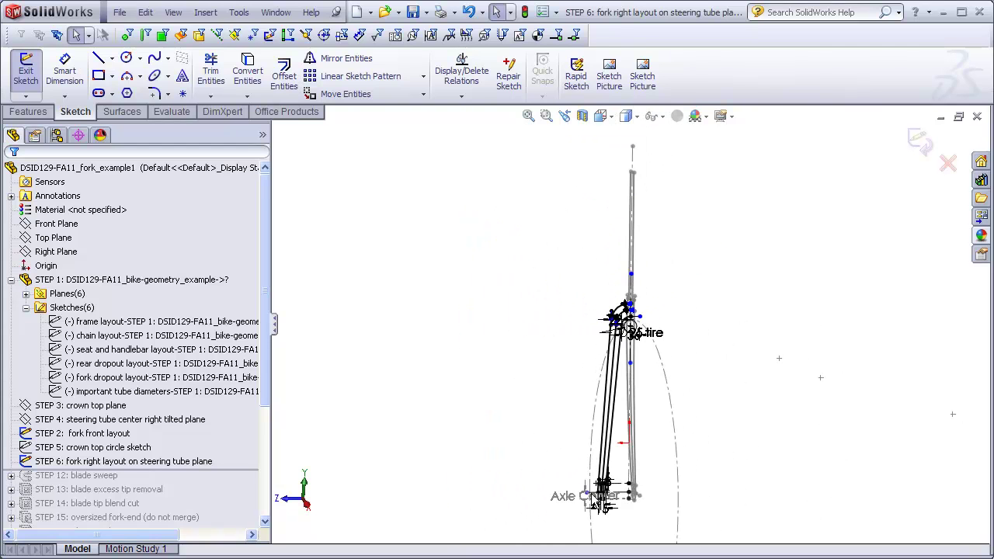
scroll(588, 504, down, 1)
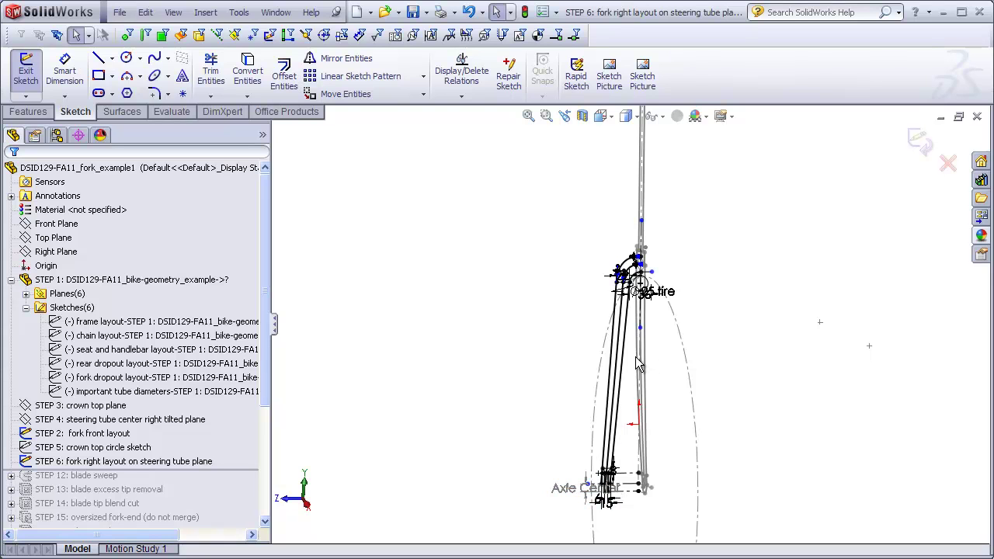
scroll(637, 363, down, 2)
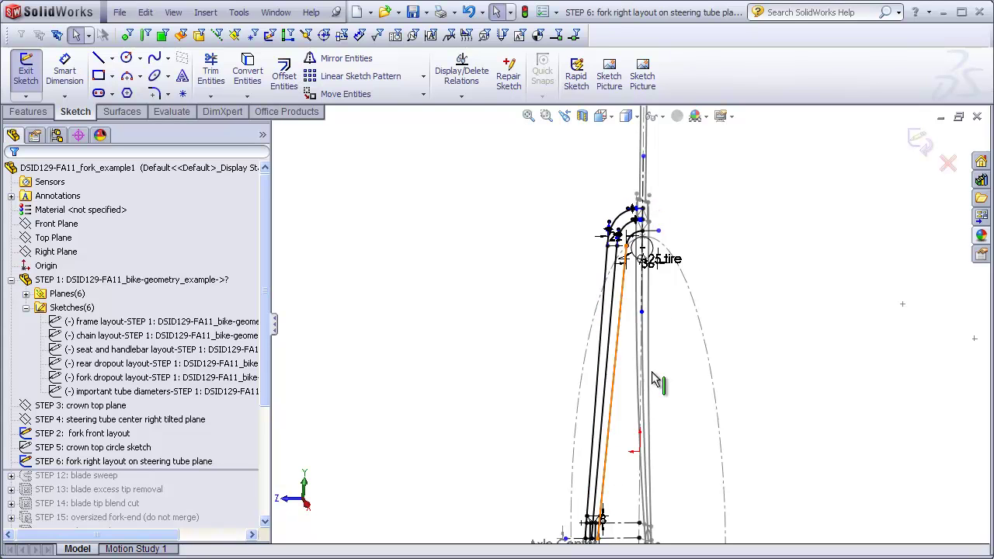
scroll(647, 199, down, 5)
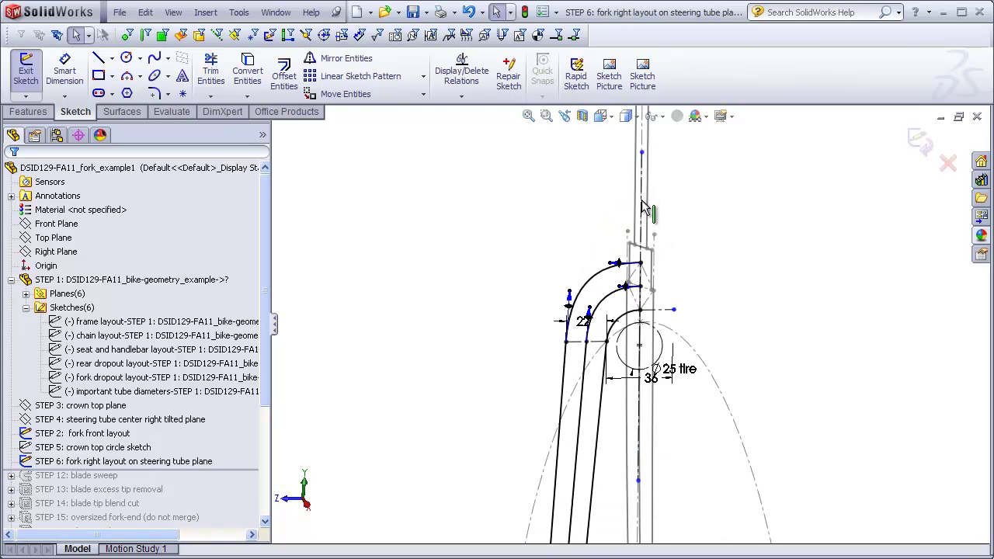
scroll(629, 256, down, 2)
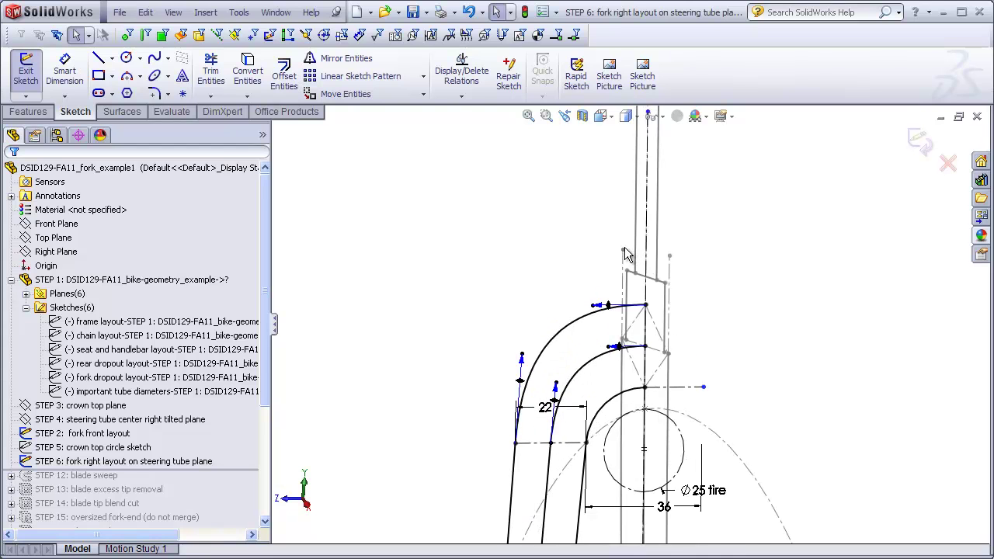
middle_drag(627, 257, 656, 246)
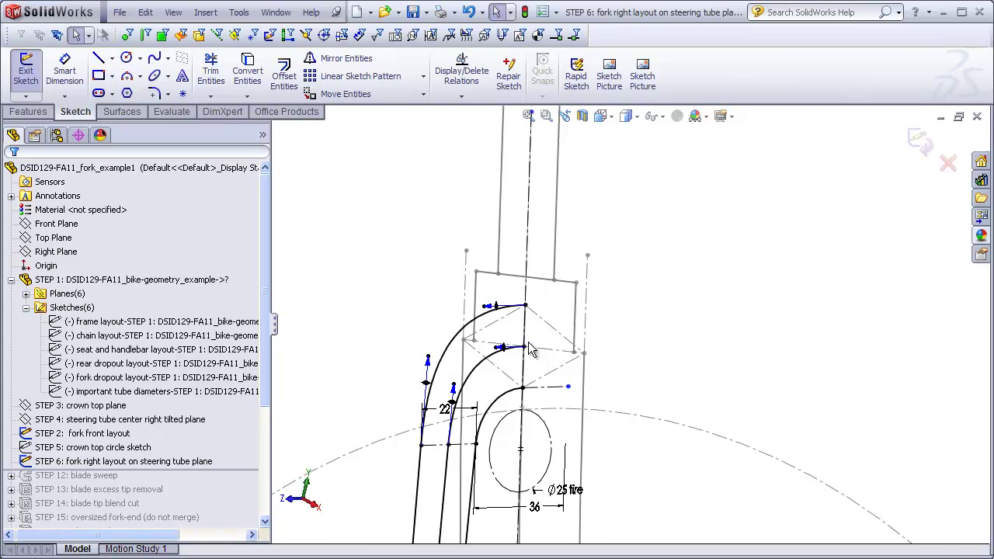
scroll(531, 349, down, 3)
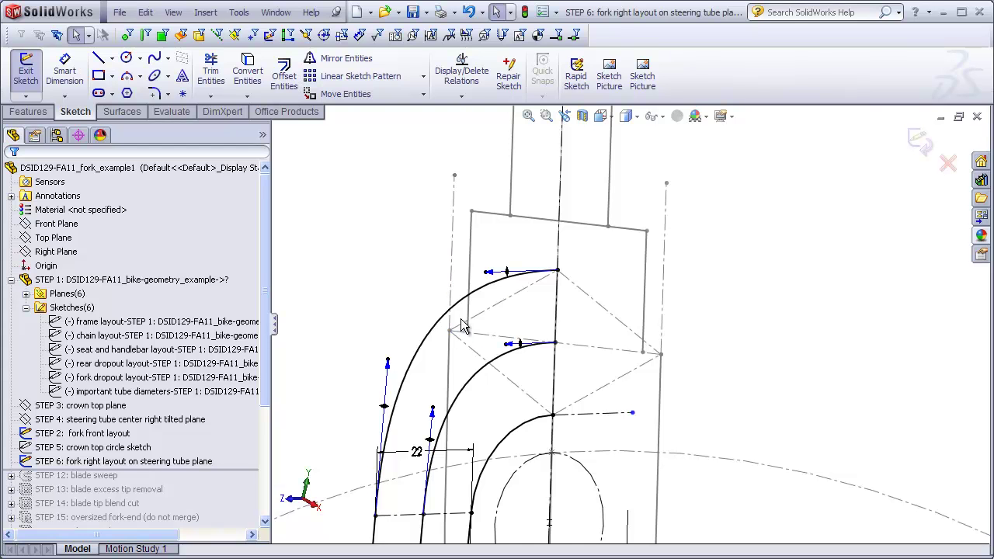
mouse_move(461, 325)
middle_down()
mouse_move(451, 317)
mouse_move(445, 329)
middle_up()
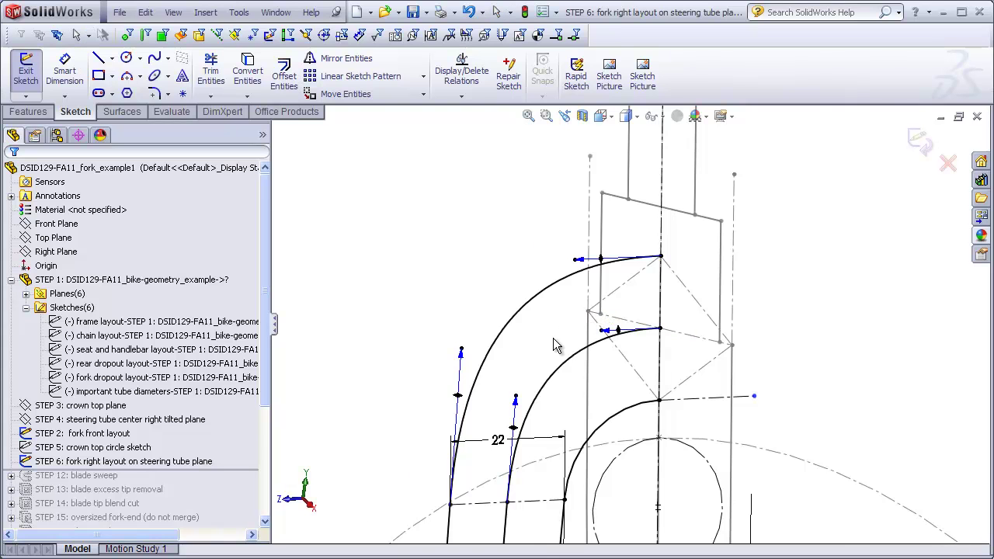
scroll(555, 343, up, 2)
scroll(488, 262, down, 2)
mouse_move(487, 262)
middle_down()
mouse_move(535, 254)
mouse_move(456, 242)
mouse_move(550, 261)
mouse_move(501, 275)
middle_up()
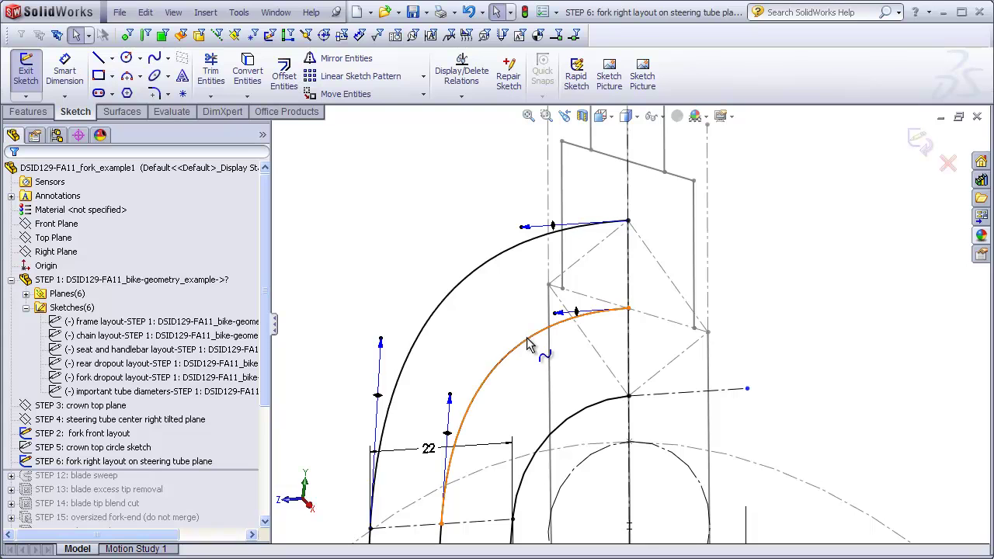
key(z)
key(z)
key(z)
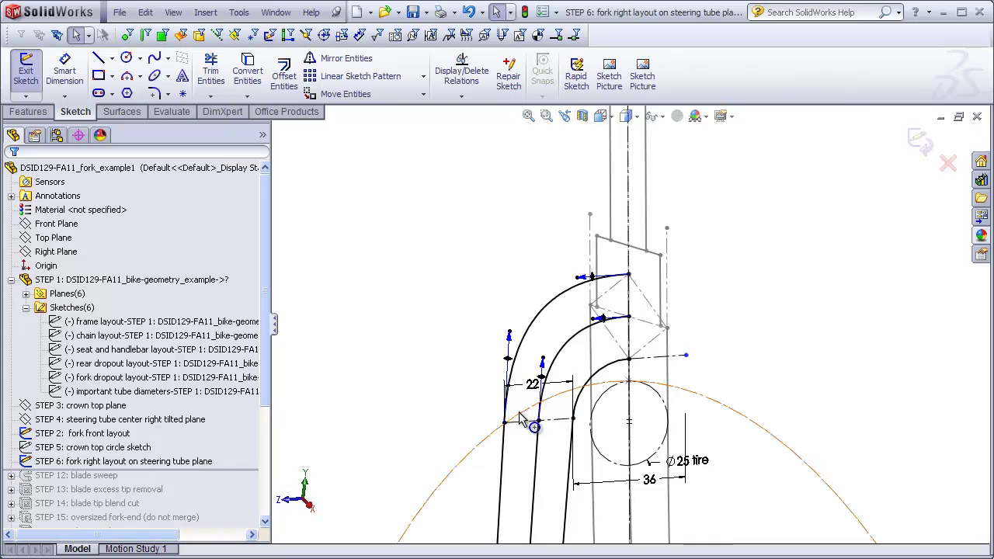
ctrl+middle_drag(495, 395, 558, 386)
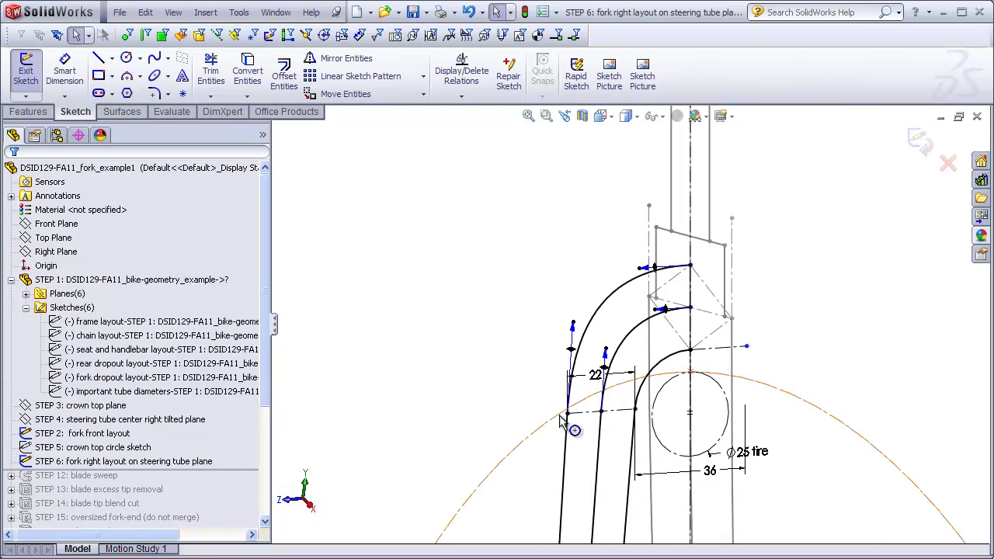
Zoom to the fork tips at Axle Center, rotate the view, and list the saved orientations.
scroll(555, 414, down, 5)
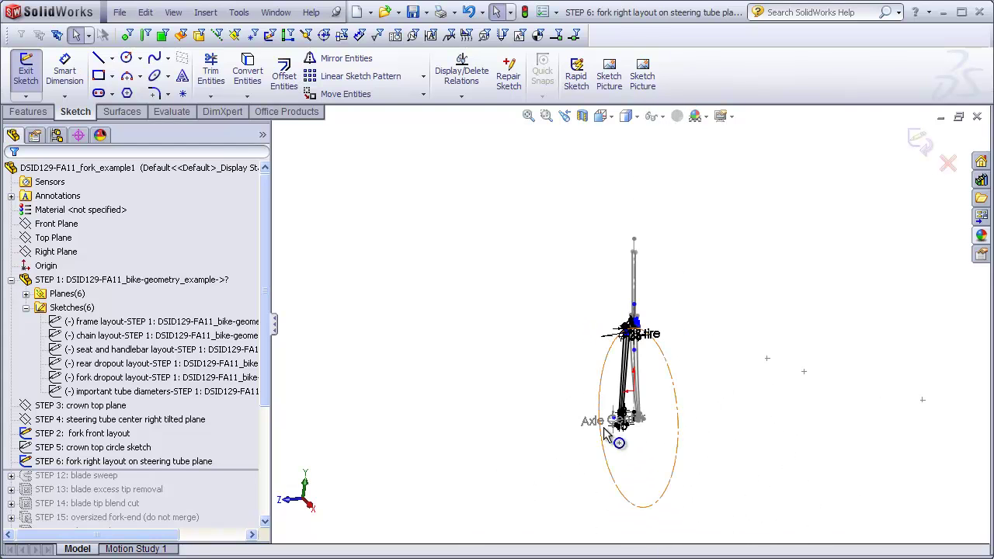
scroll(603, 427, up, 10)
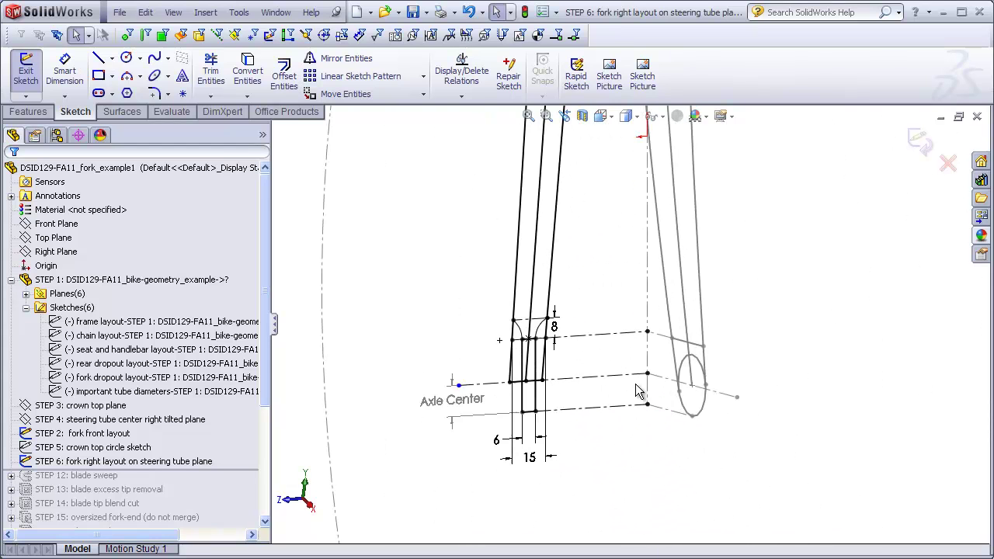
scroll(608, 392, up, 3)
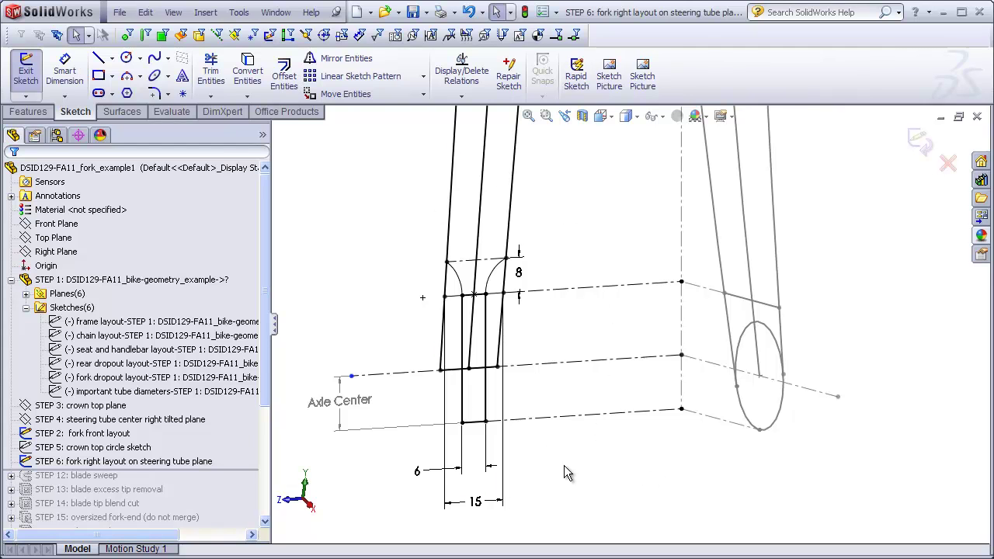
mouse_move(570, 474)
middle_down()
mouse_move(566, 461)
mouse_move(539, 455)
middle_up()
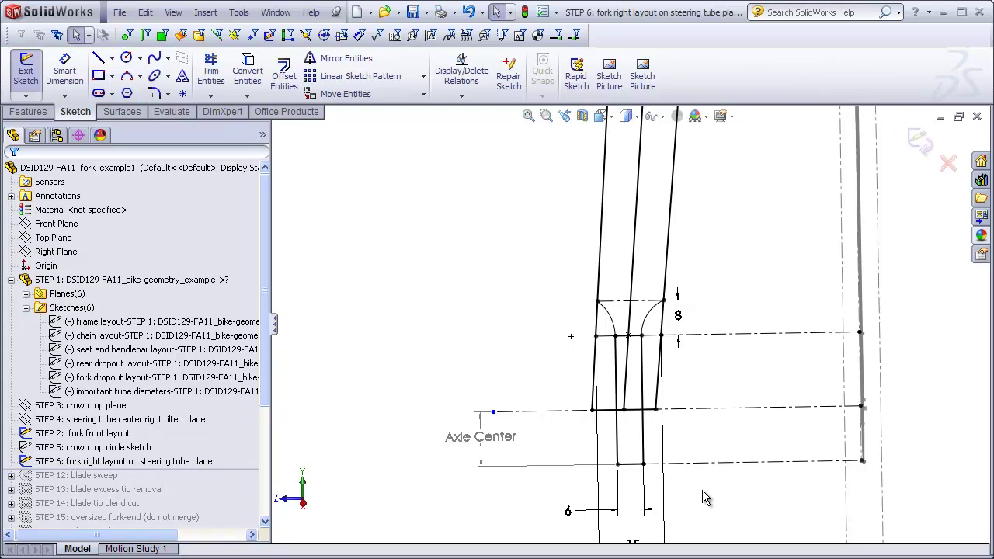
key(space)
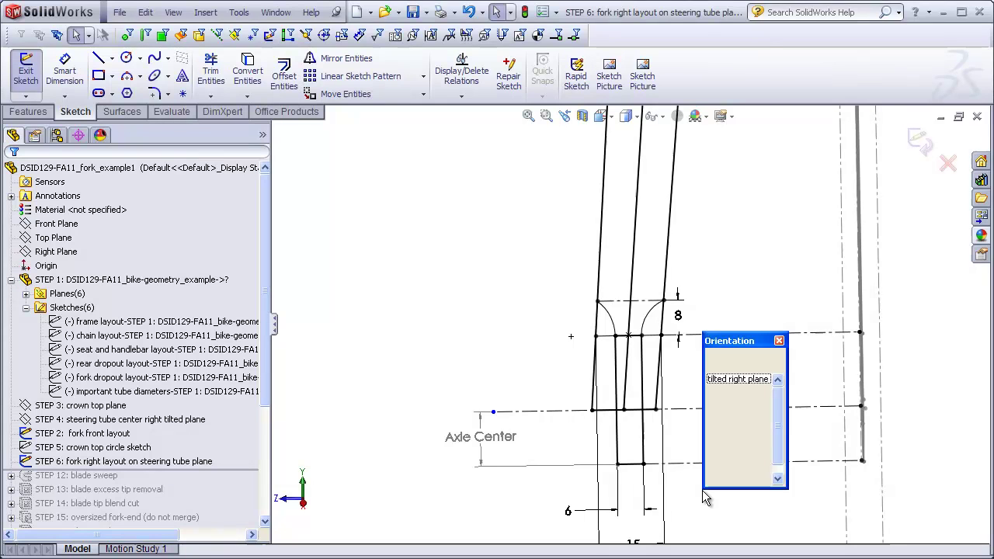
Apply the tilted right plane view and zoom in on the fork tip's 8, 6 and 15 dimensions.
click(743, 378)
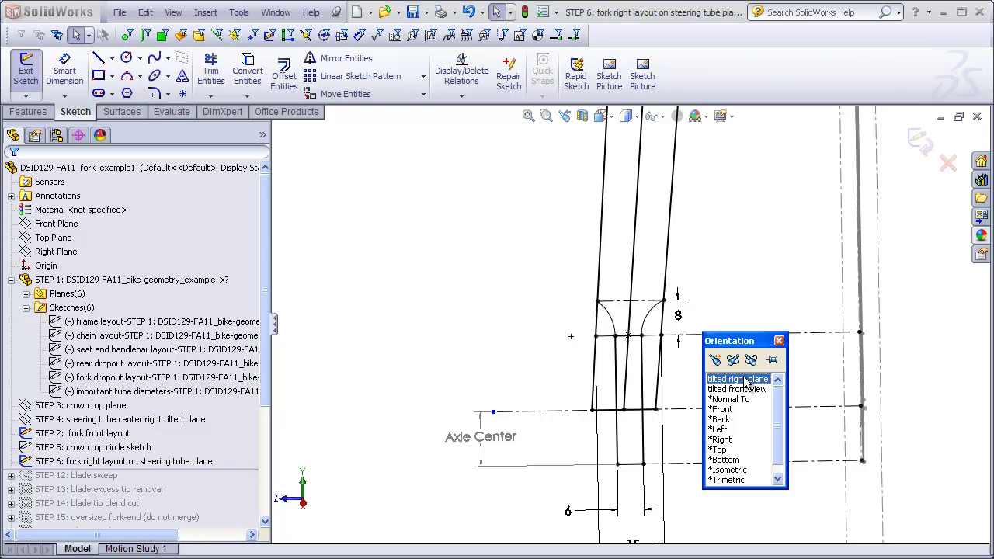
double_click(749, 379)
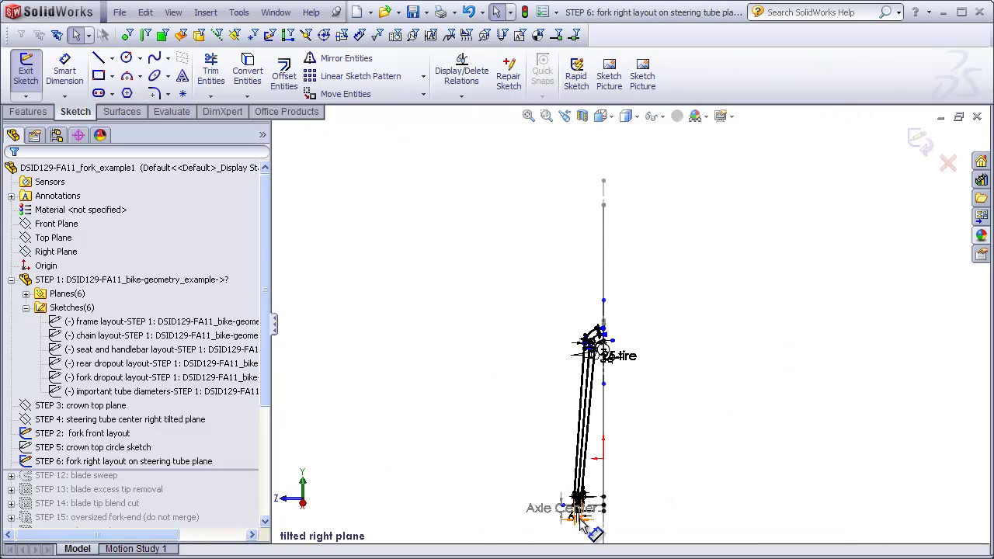
scroll(576, 505, down, 10)
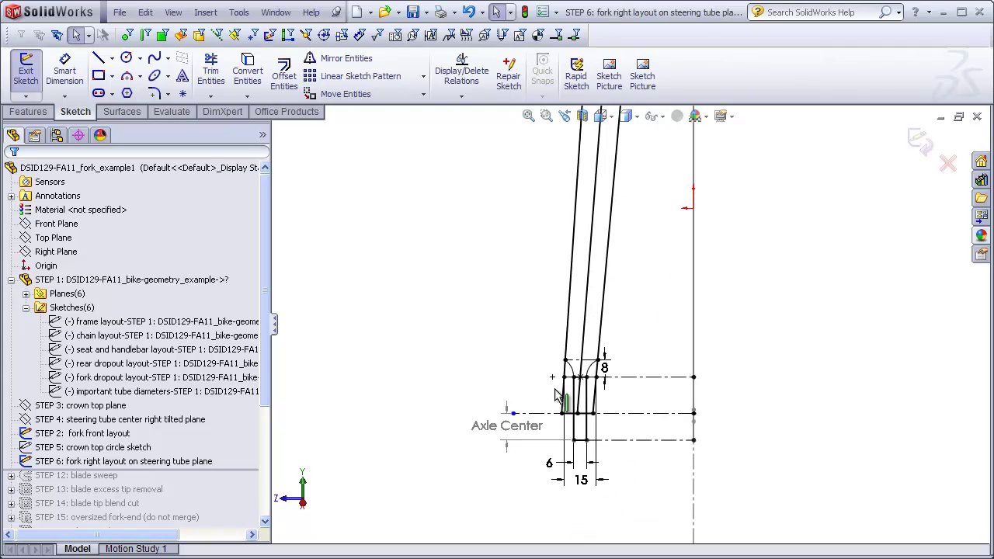
scroll(576, 417, down, 5)
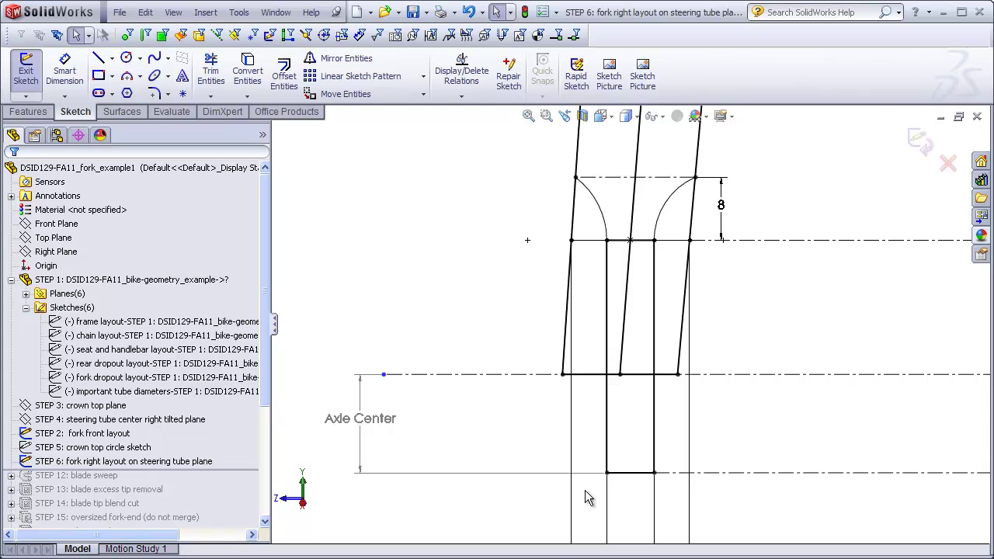
scroll(575, 494, up, 2)
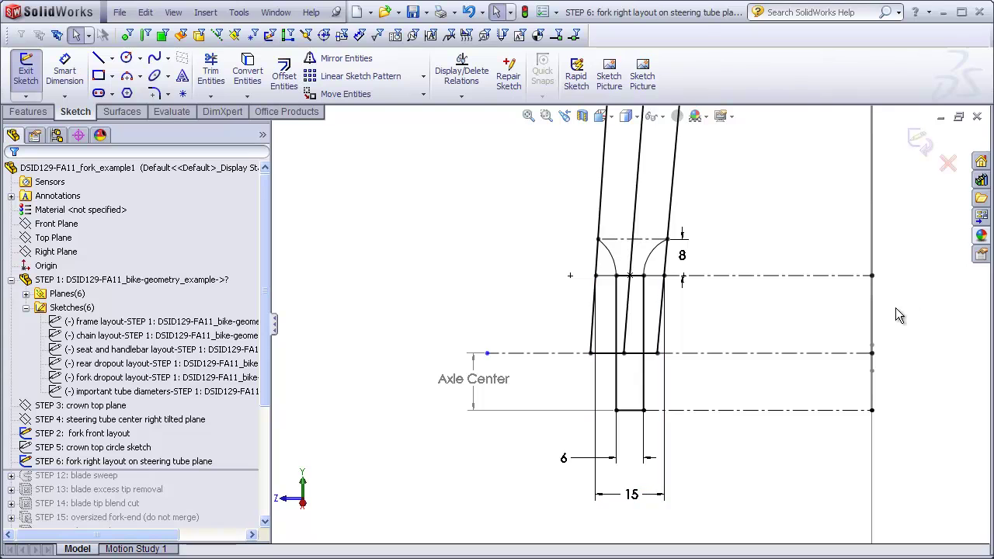
Undo the blade-tip fillets together with their 8 and 15 mm dimensions.
key(ctrl+z)
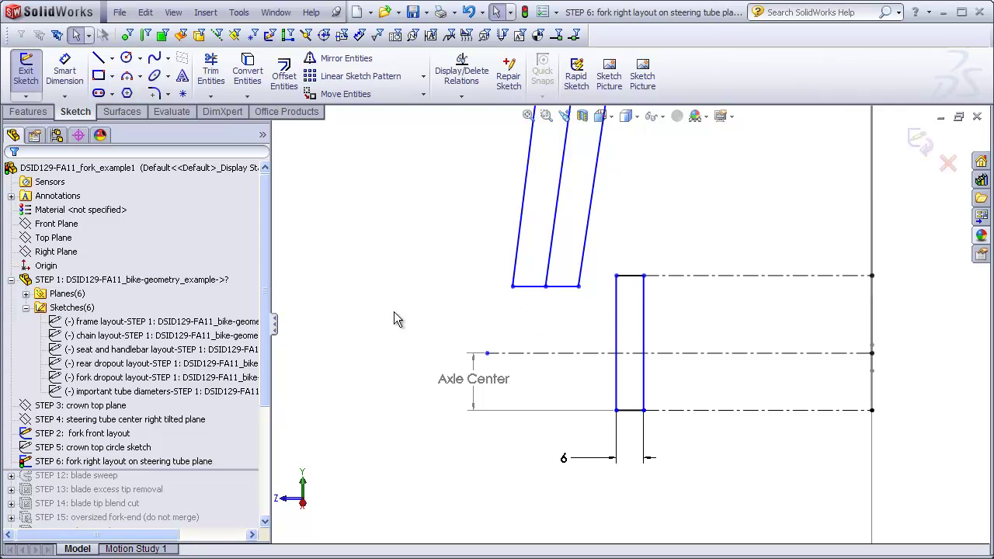
Show the fork dropout plane from the Planes folder in the graphics area.
click(26, 309)
click(27, 295)
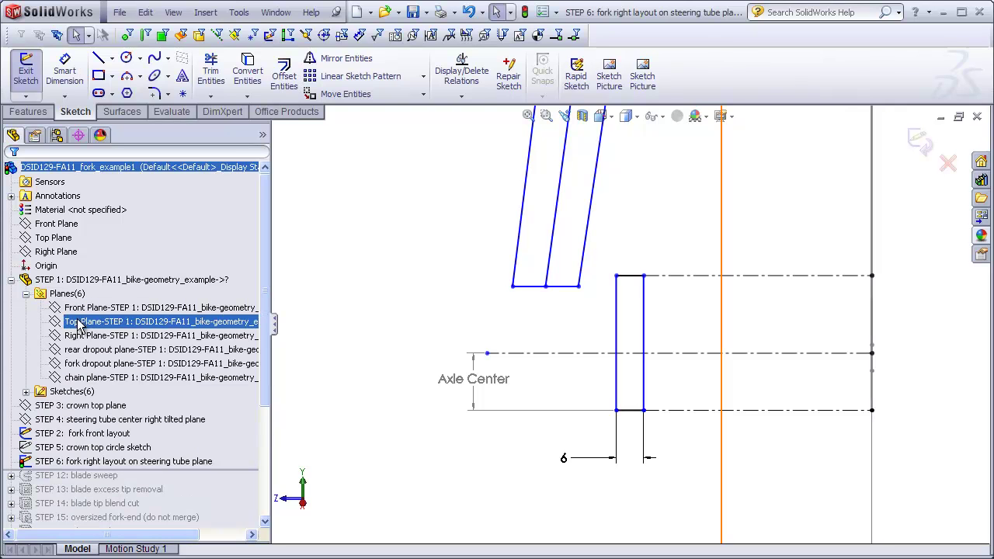
click(84, 363)
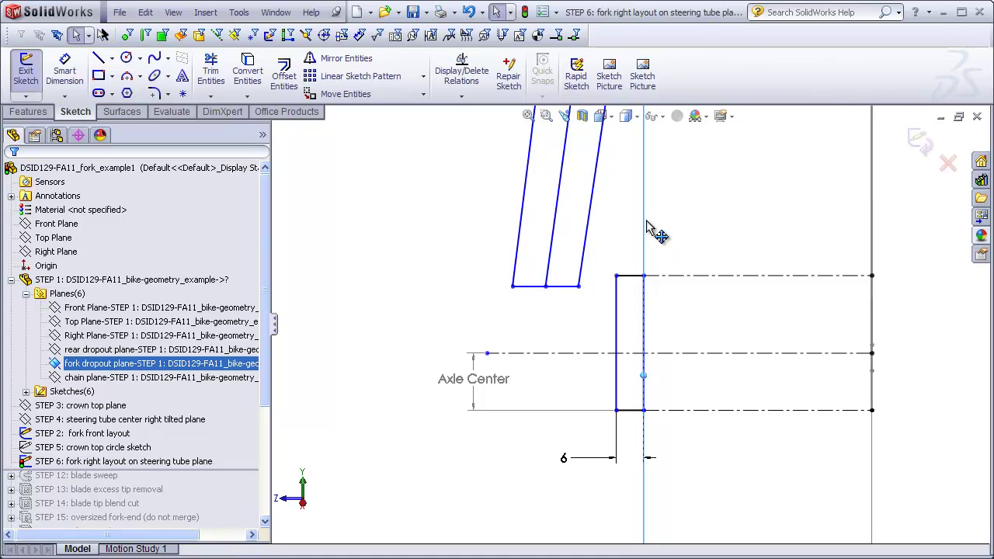
click(437, 298)
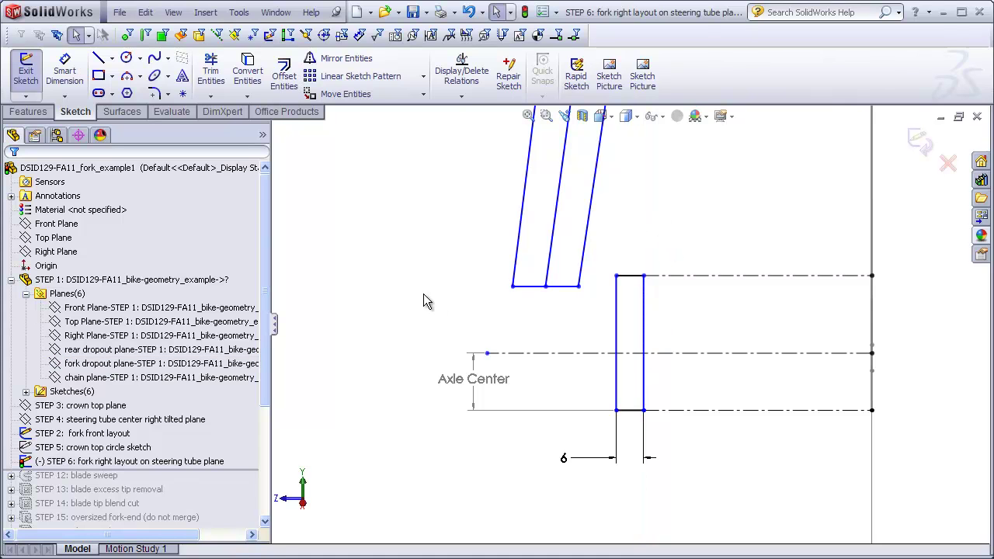
click(217, 365)
right_click(218, 369)
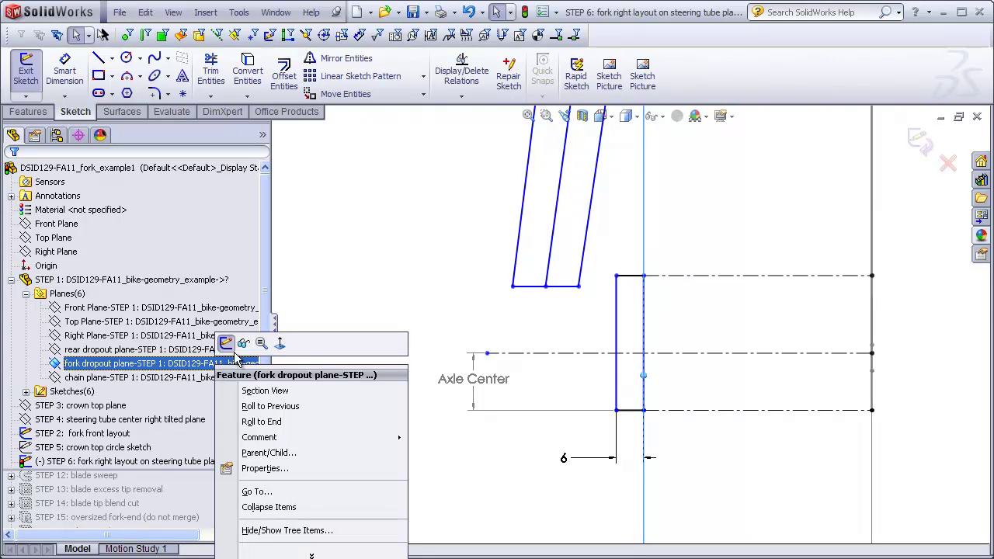
click(419, 302)
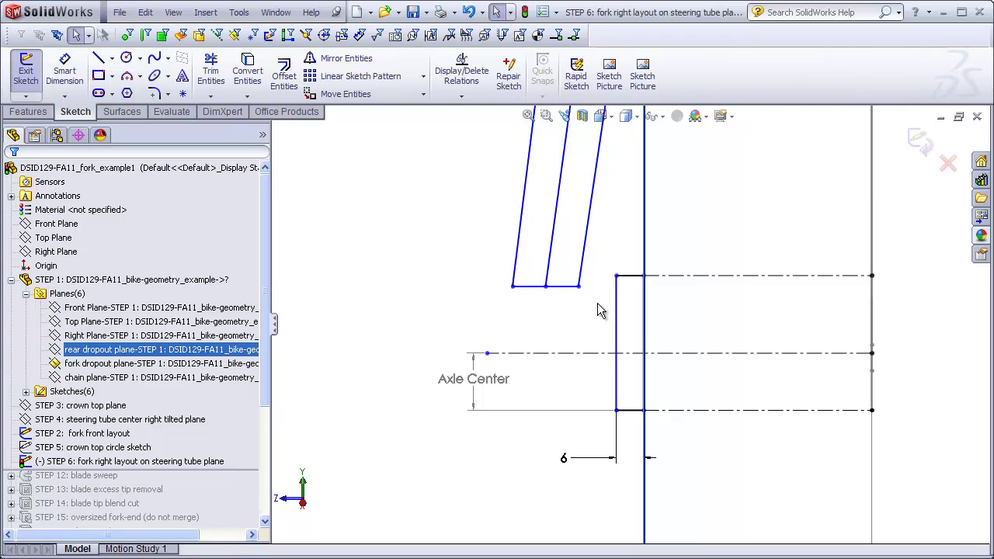
Make the rectangle's right edge collinear with the fork dropout plane, then hide the plane.
click(643, 314)
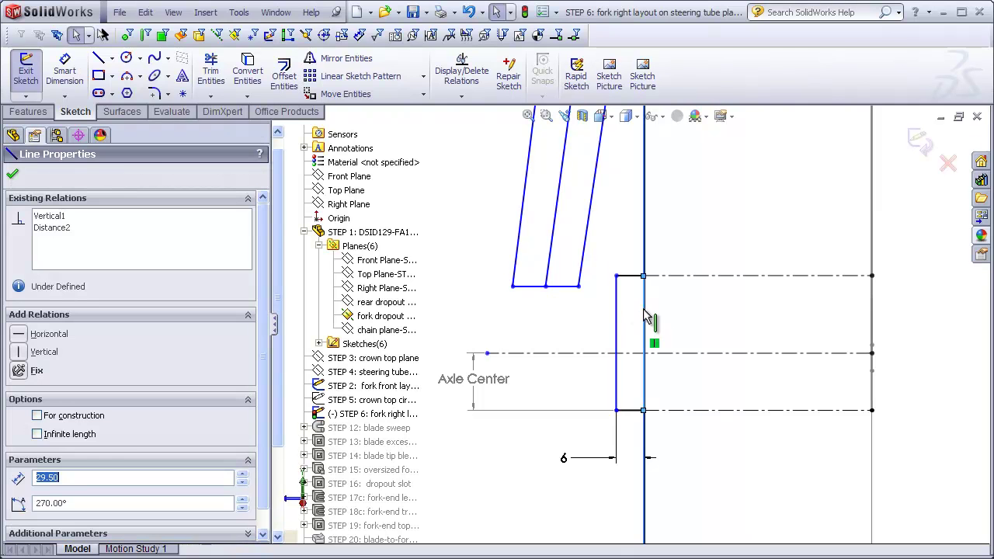
ctrl+click(646, 242)
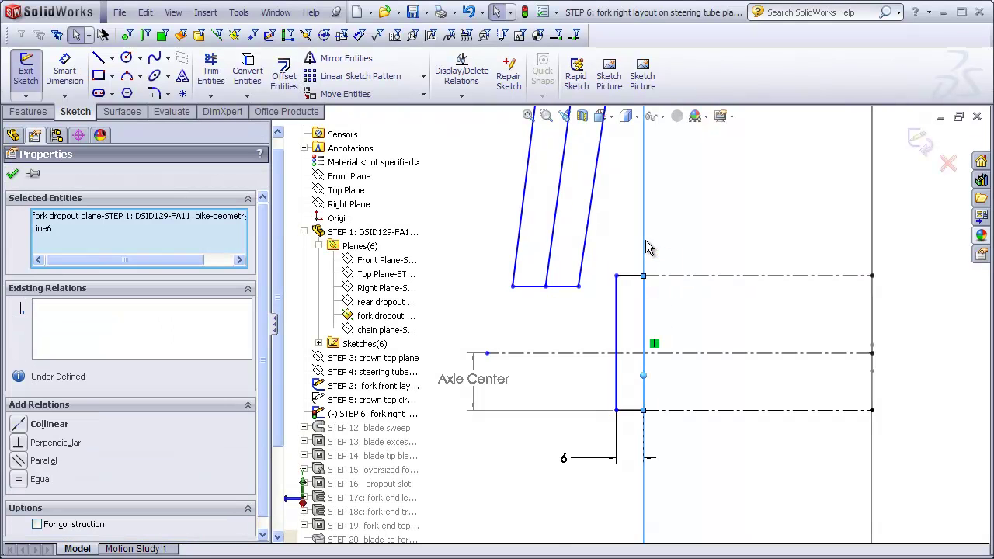
click(20, 423)
click(461, 439)
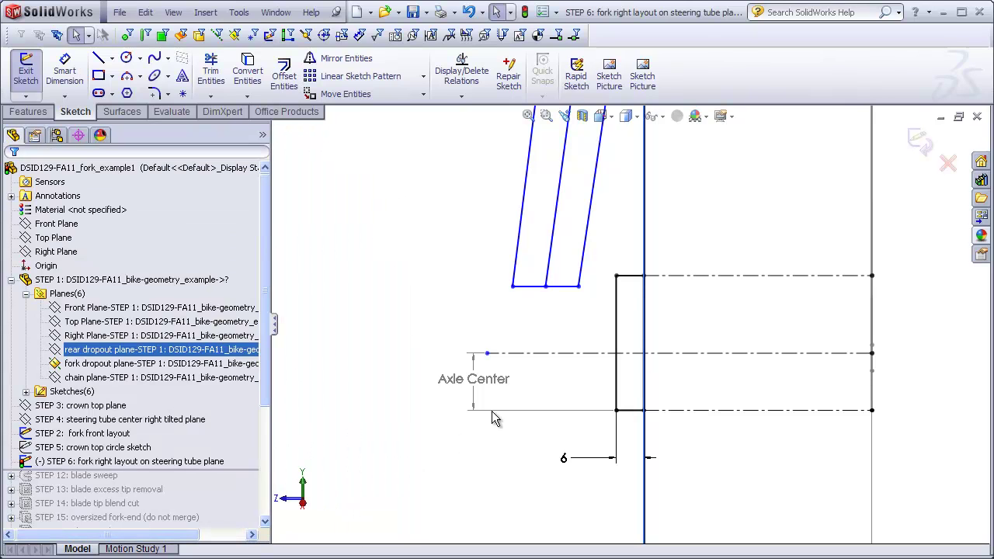
click(194, 377)
click(194, 364)
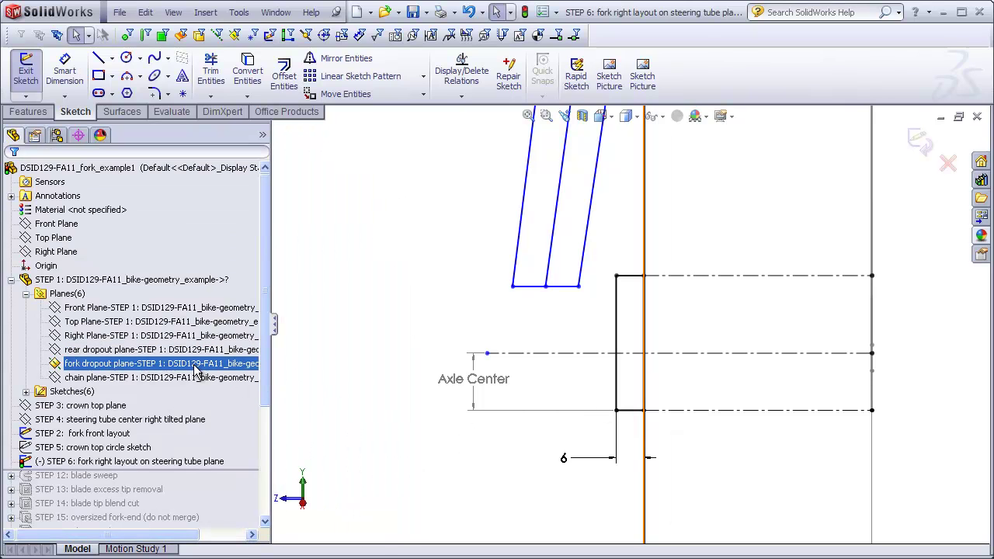
right_click(197, 365)
click(432, 348)
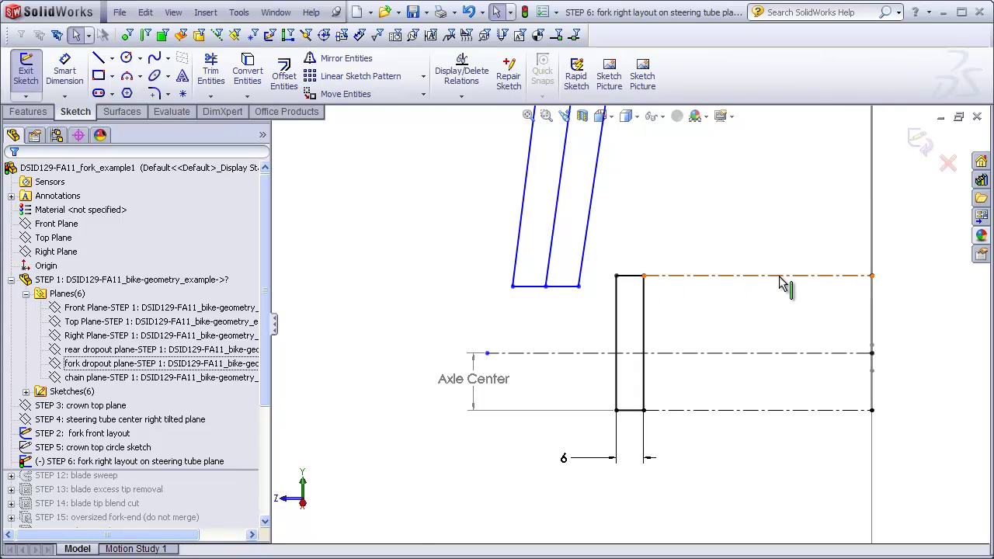
Turn the view normal to the fork right layout sketch, checking the dropout plane's position.
middle_drag(742, 281, 727, 302)
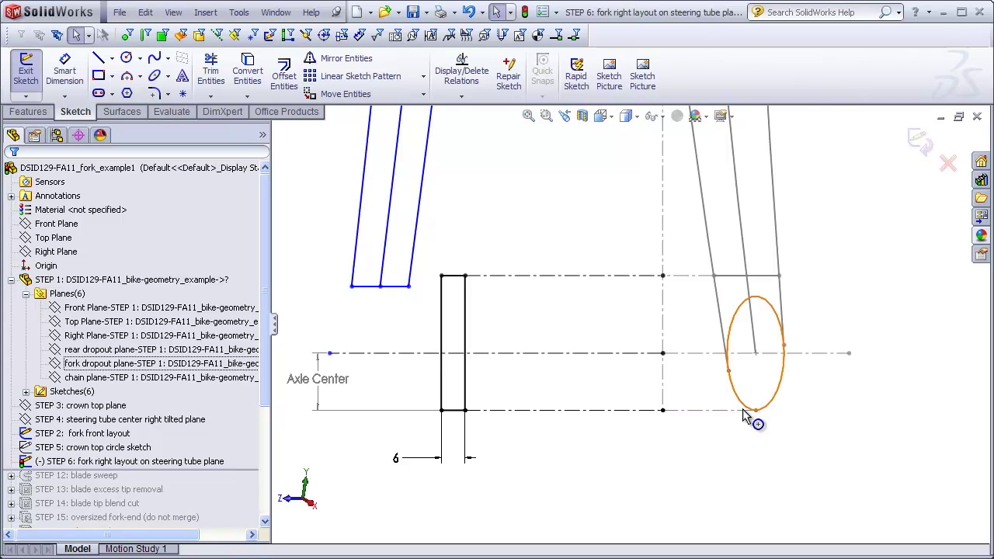
key(Left)
key(Left)
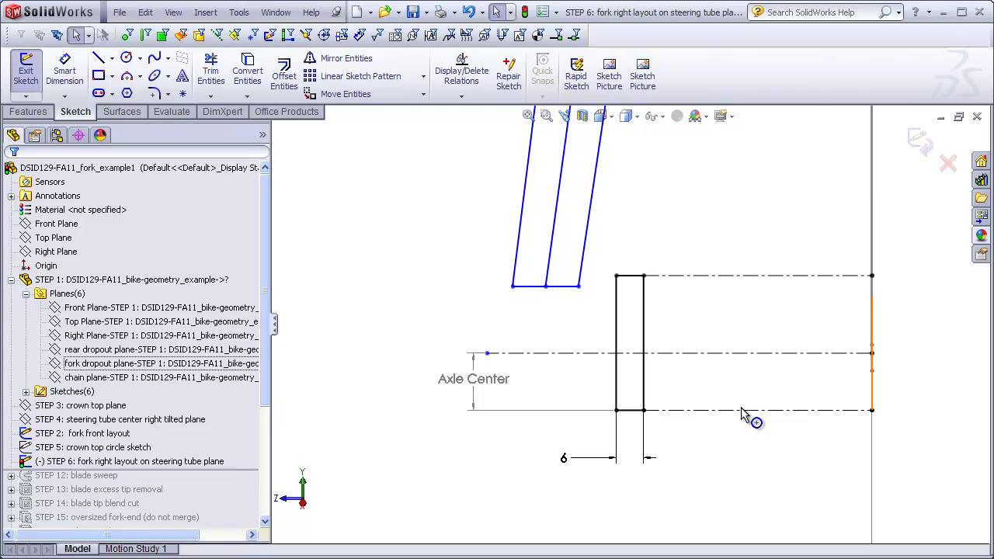
click(645, 310)
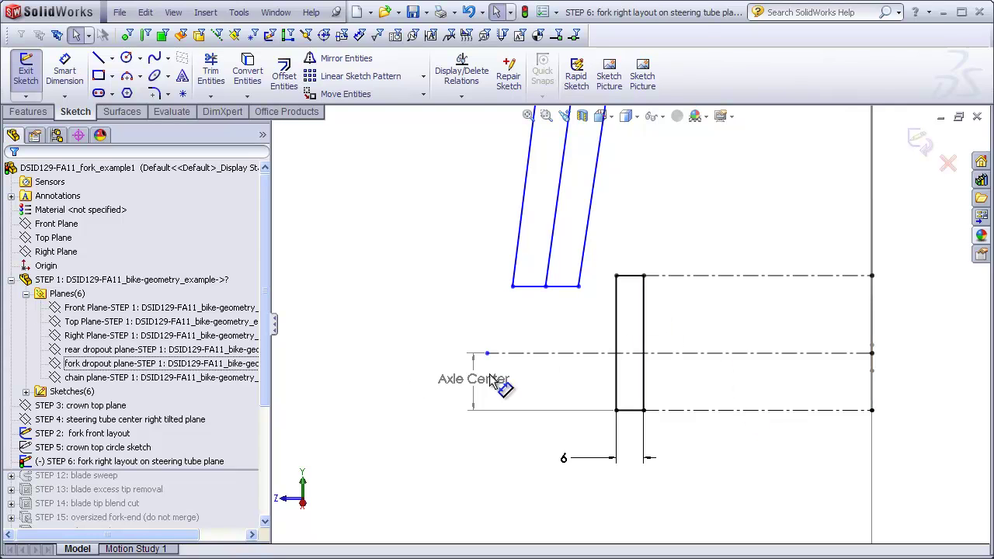
click(427, 310)
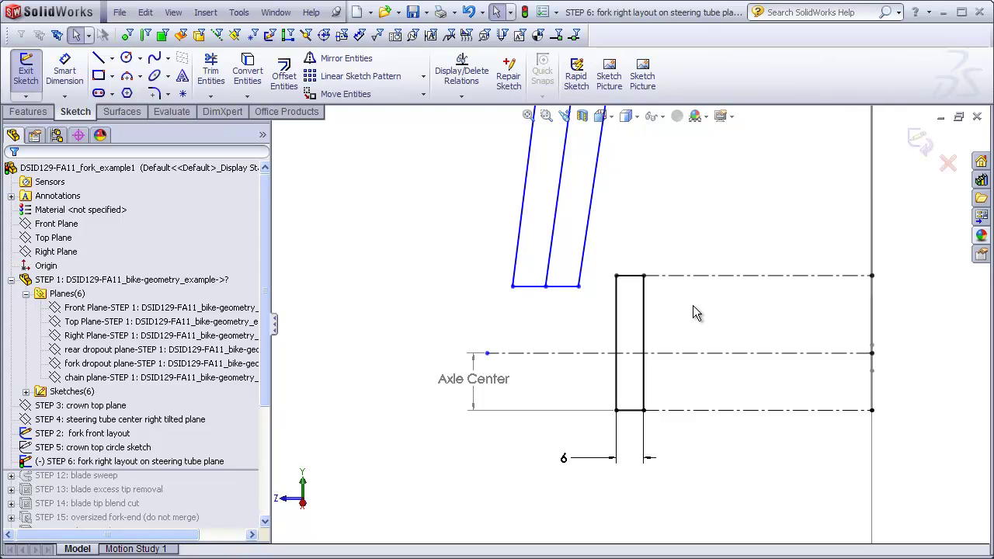
click(574, 313)
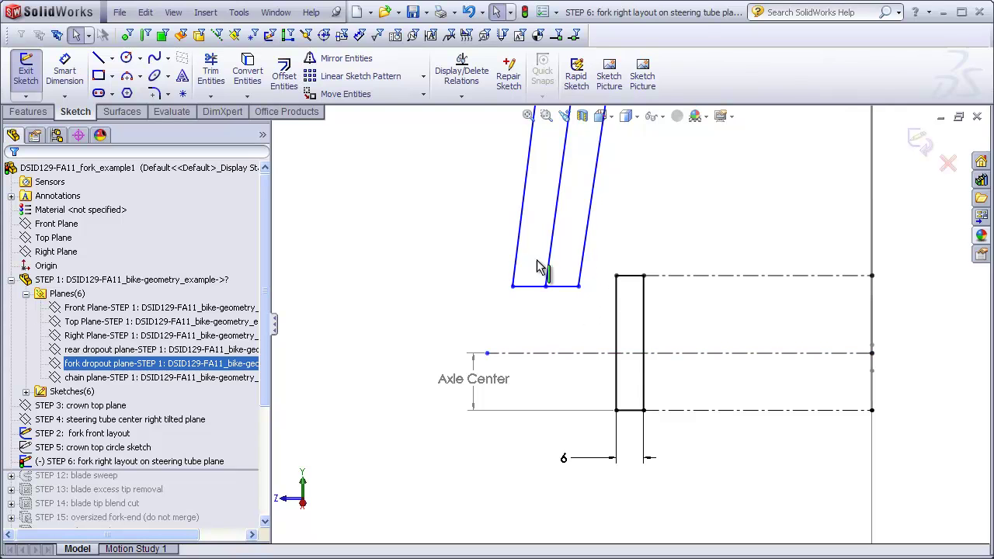
Add a Collinear relation between the blades' bottom line and the Axle Center centerline.
click(564, 289)
ctrl+click(572, 354)
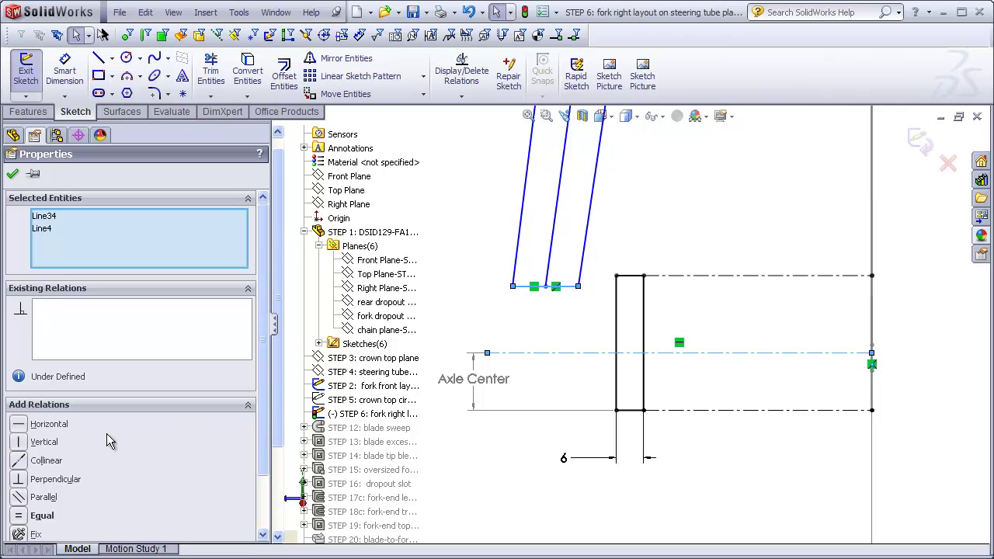
click(45, 460)
click(620, 489)
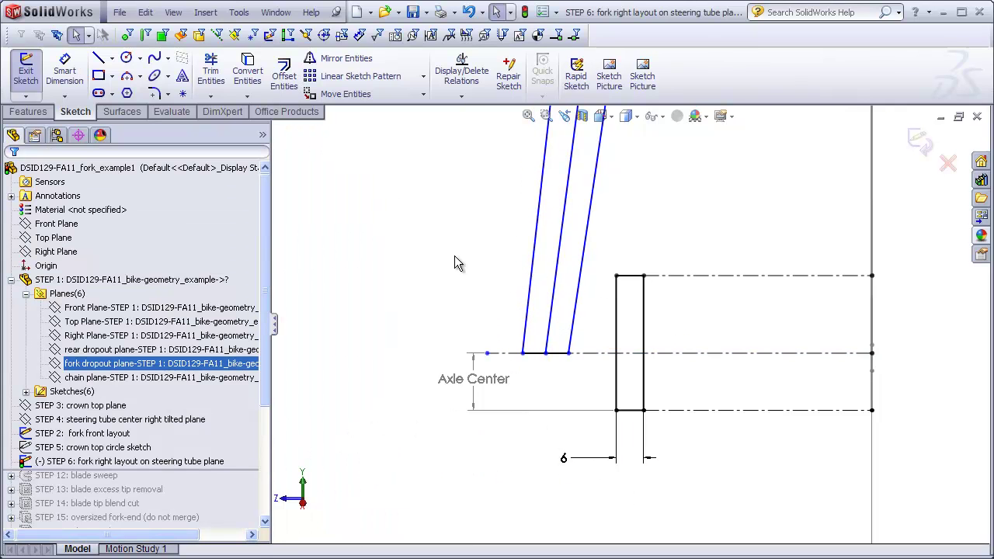
Sketch a horizontal cross line over the blade lines, collinear with the fork end's top edge.
click(99, 58)
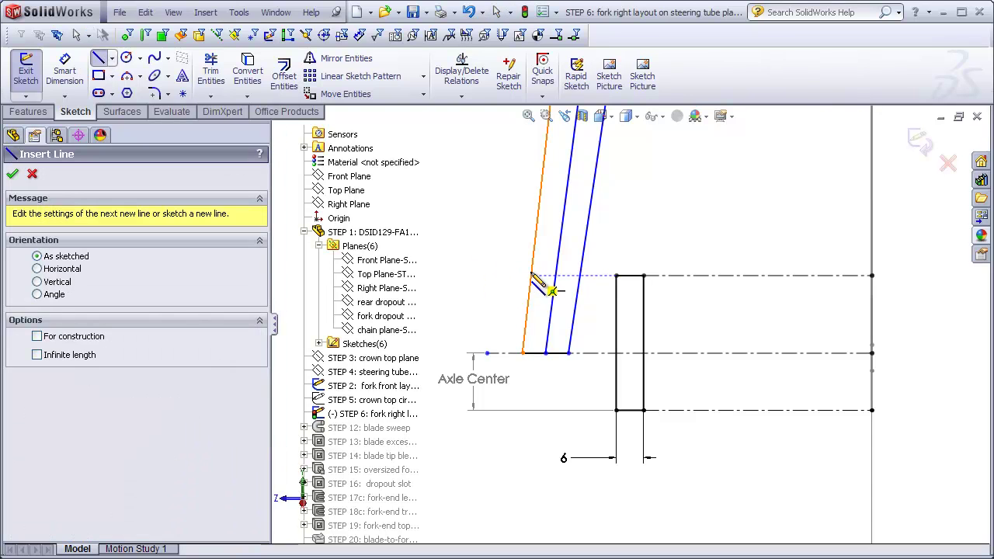
click(531, 266)
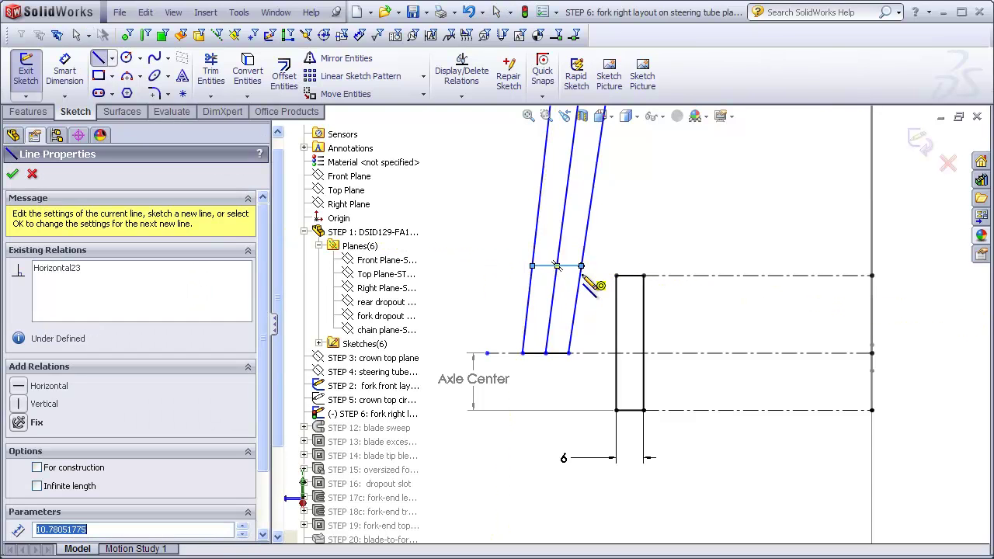
key(Escape)
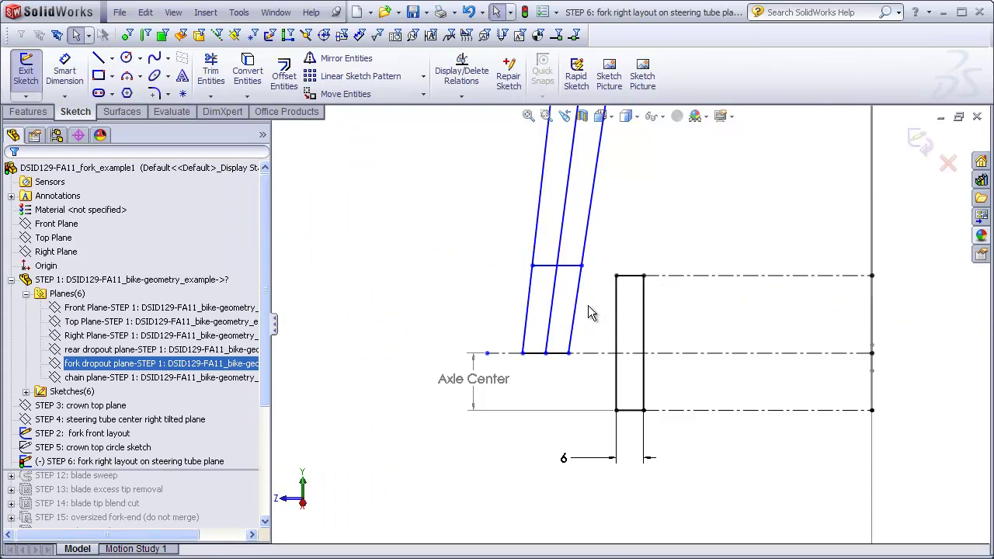
click(566, 268)
ctrl+click(672, 277)
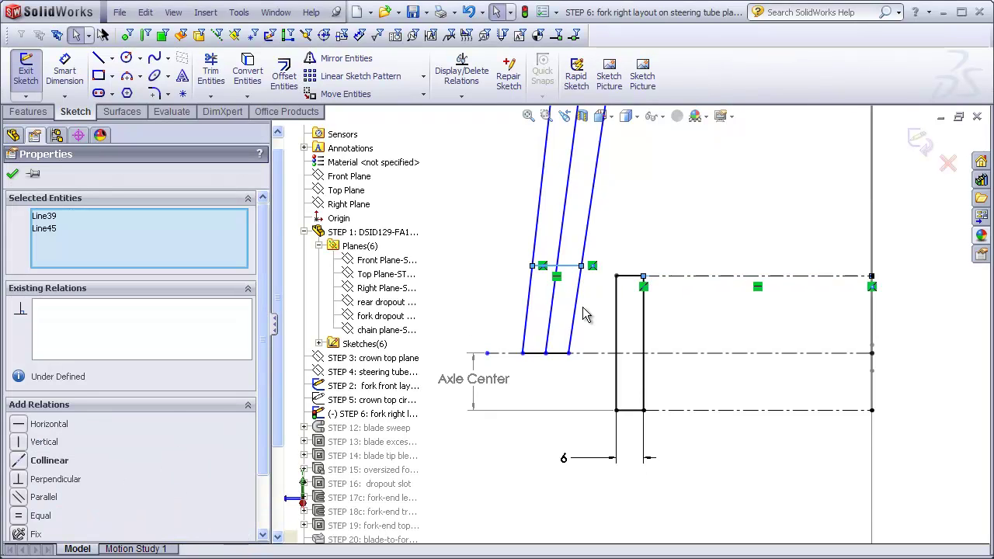
click(17, 460)
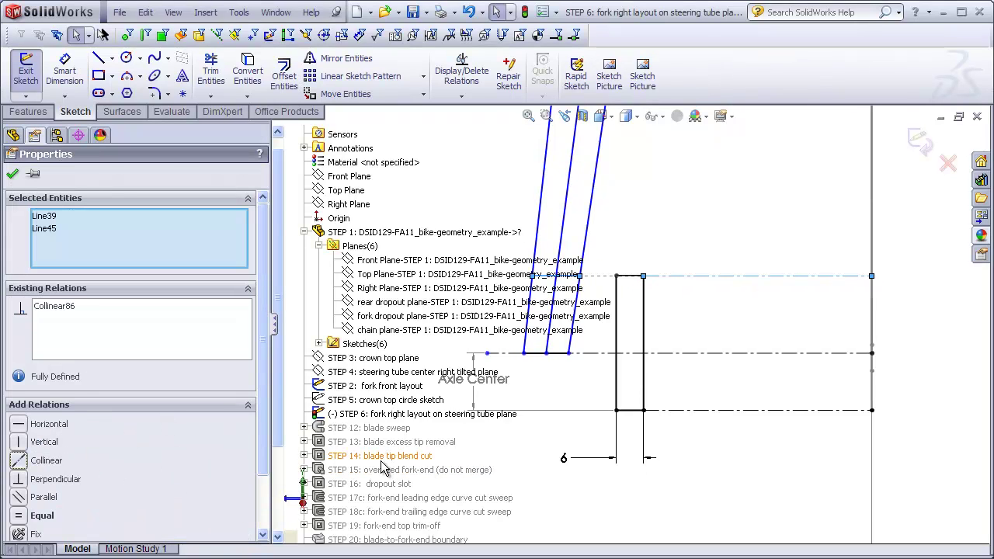
click(640, 494)
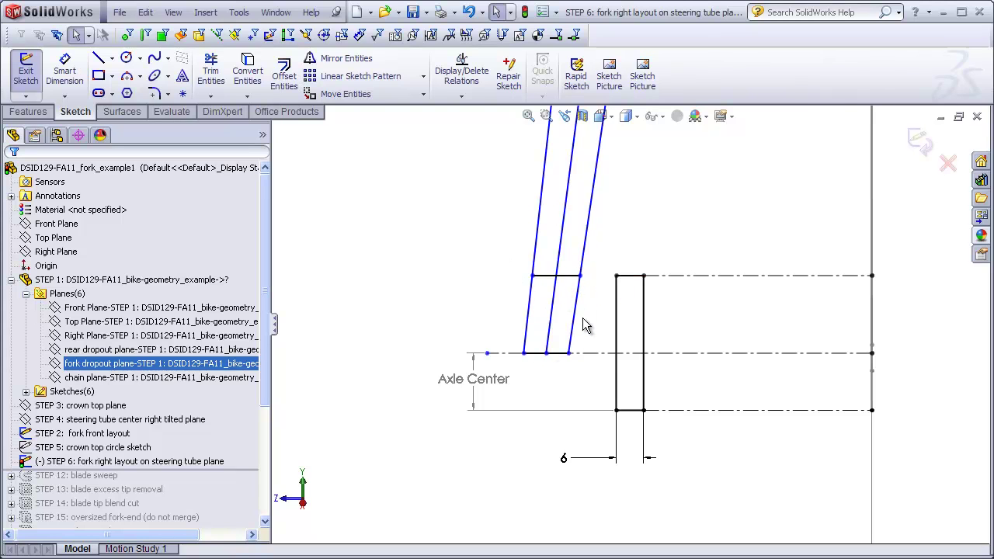
Dimension the short horizontal cross line to 15 mm wide.
click(67, 74)
click(580, 276)
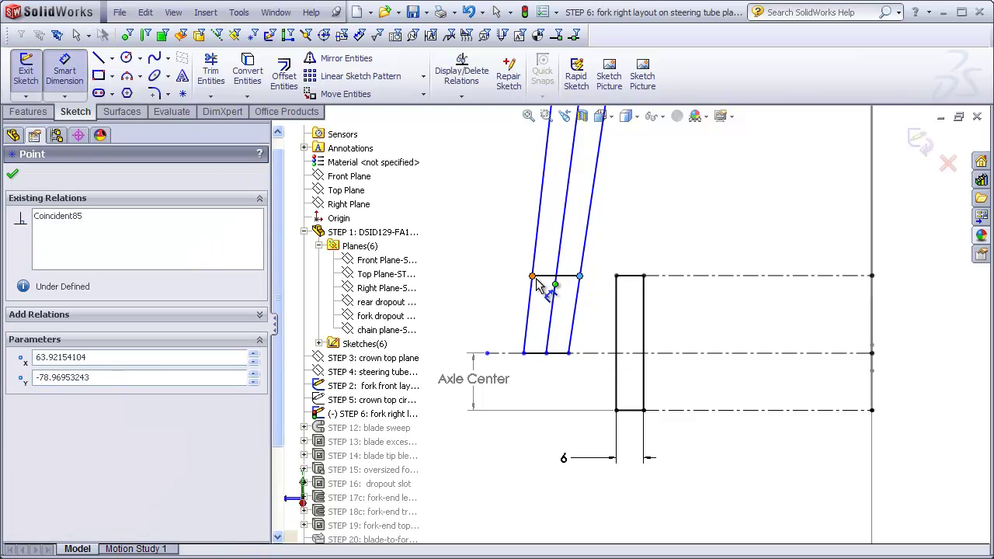
click(532, 276)
click(532, 431)
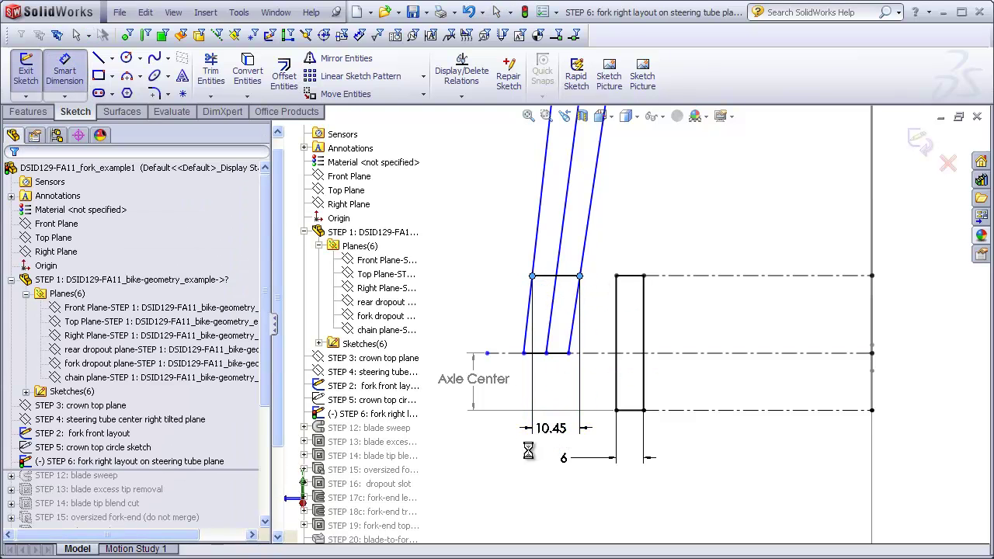
text(15)
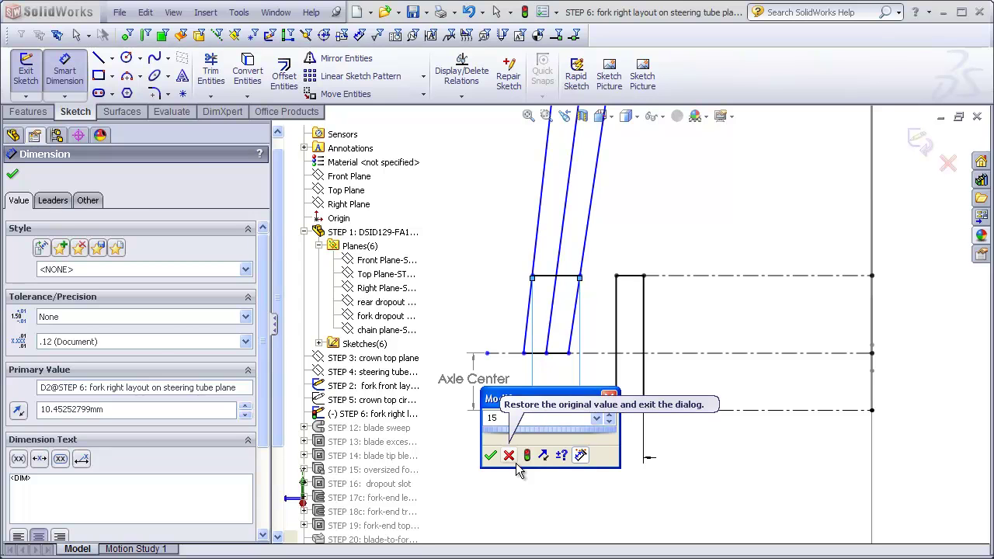
key(Return)
key(Escape)
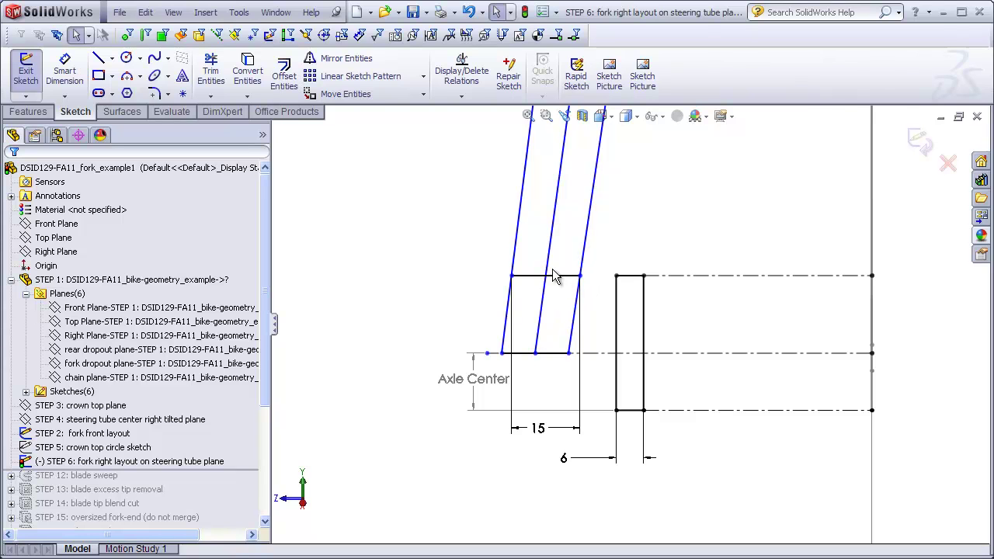
Place a point mid-way along the fork end's top edge and give the cross line a Midpoint relation to it.
click(182, 95)
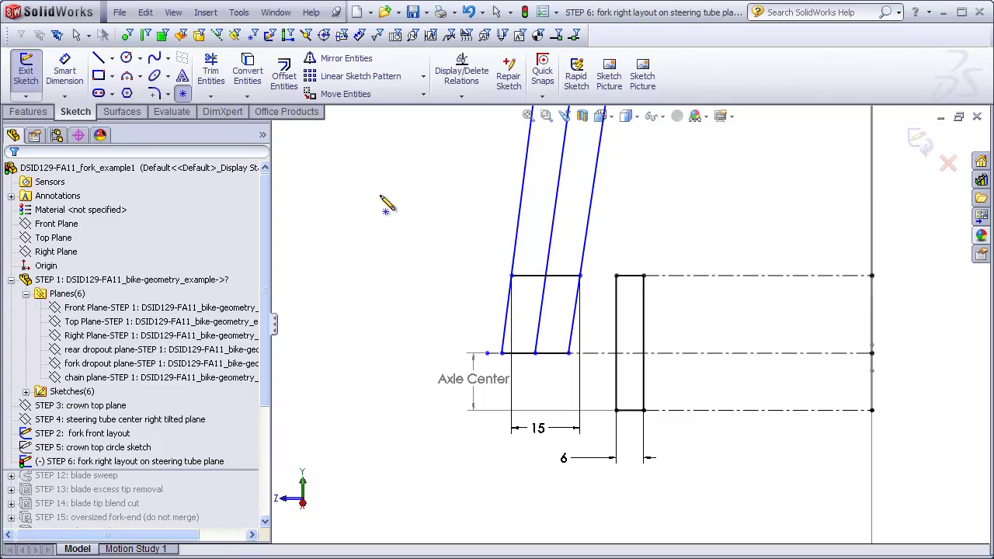
click(630, 276)
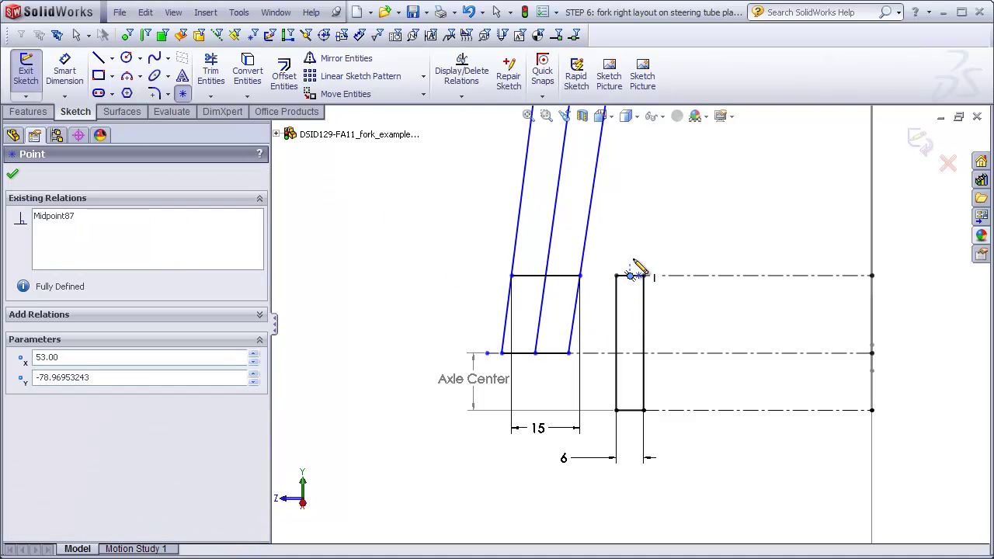
key(Escape)
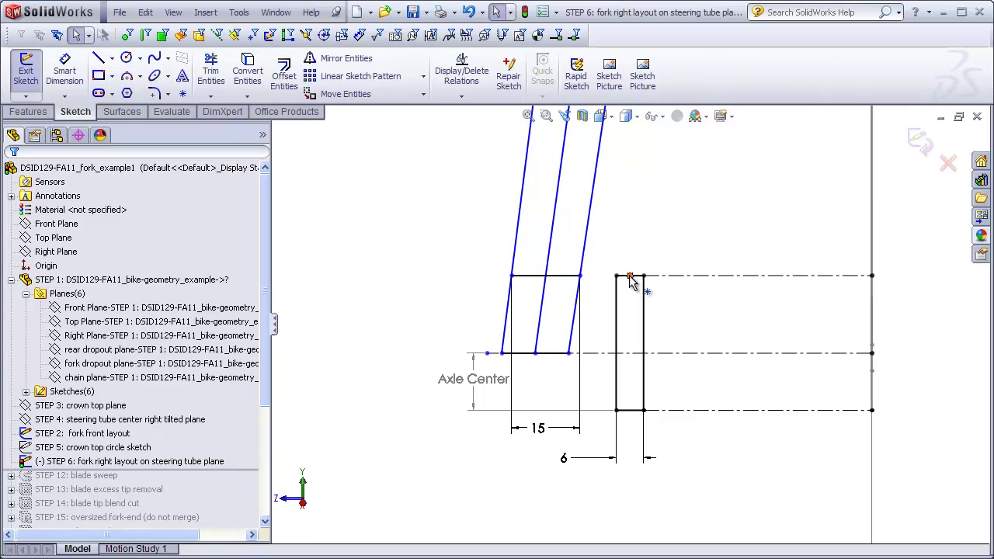
click(565, 278)
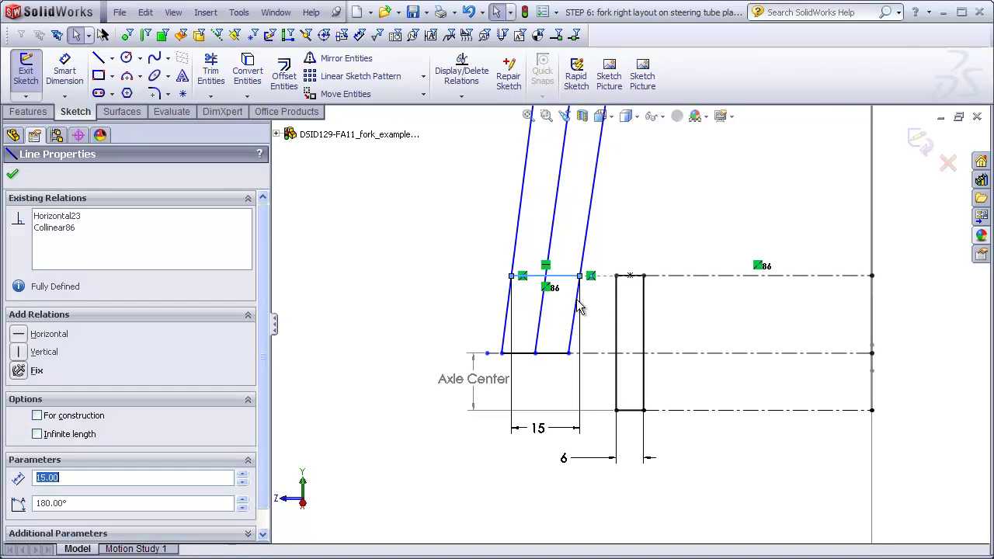
ctrl+click(630, 277)
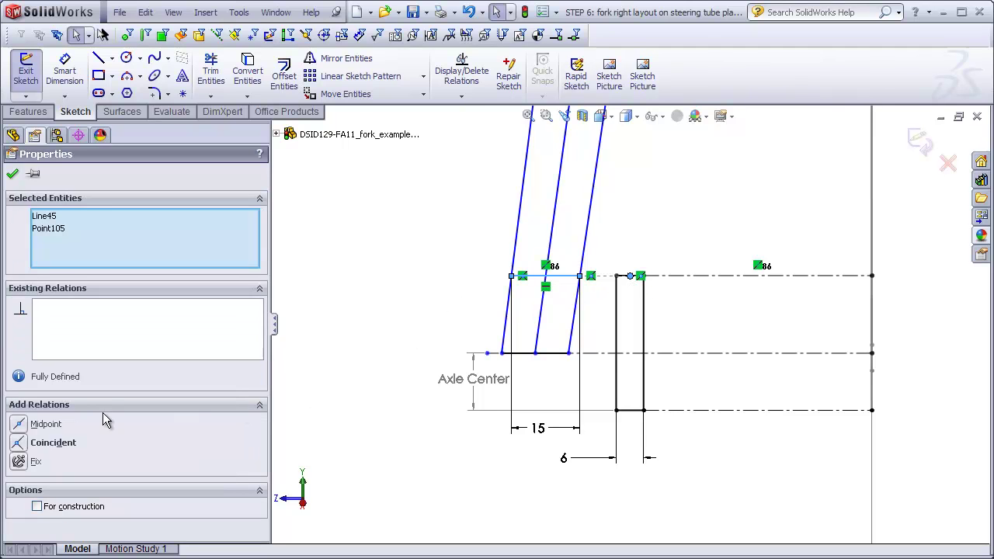
click(19, 425)
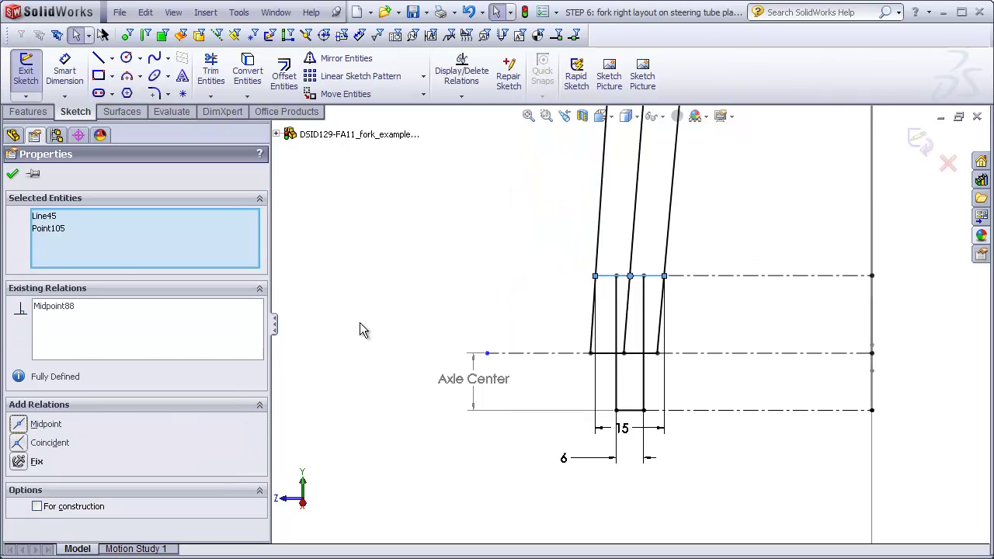
click(373, 310)
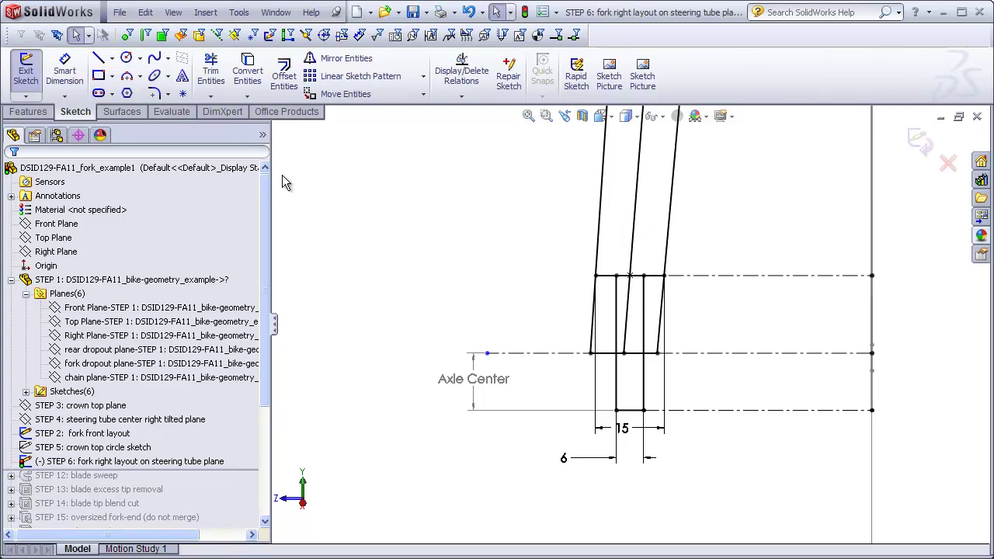
Draw the two tapering 3-point arcs rising from the fork end to the blade lines.
click(130, 78)
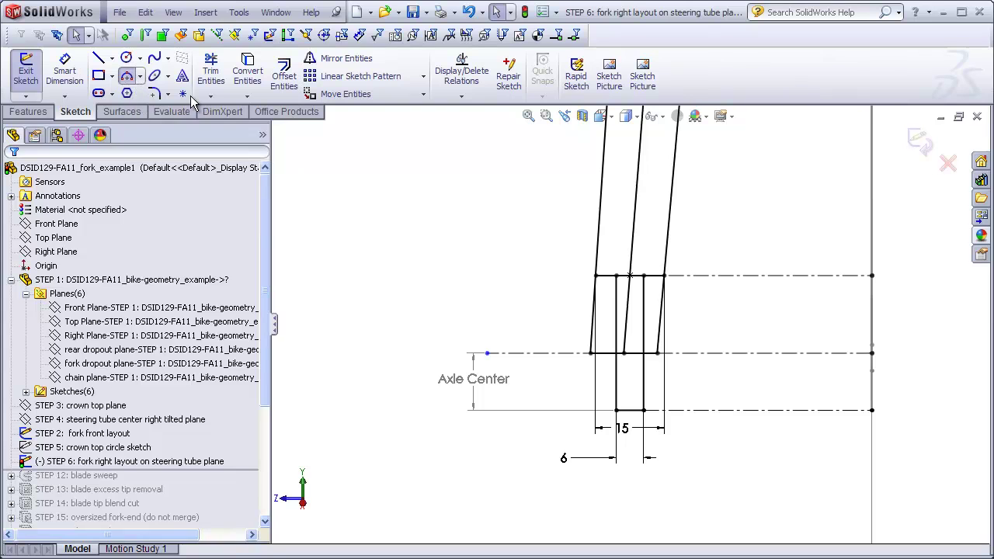
click(649, 279)
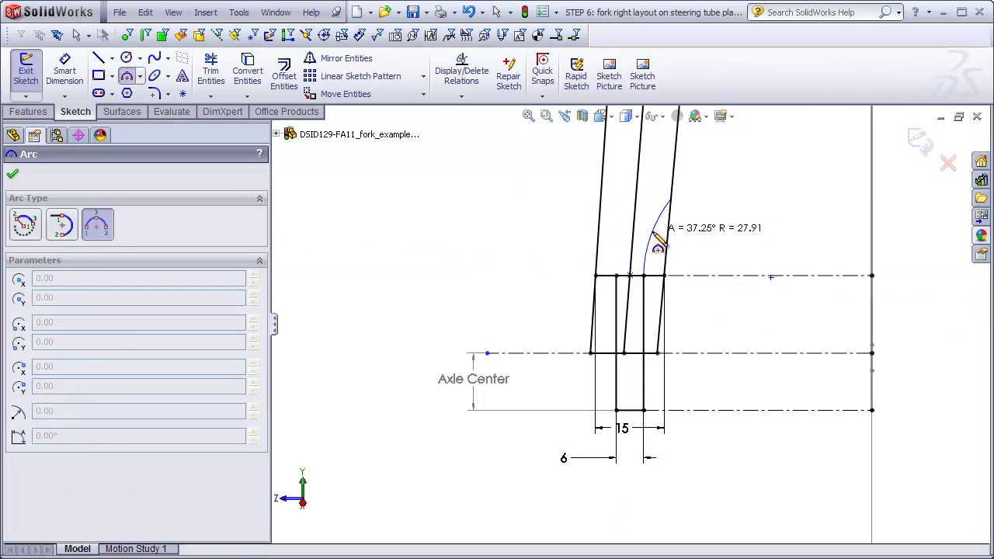
click(670, 200)
click(626, 282)
click(616, 275)
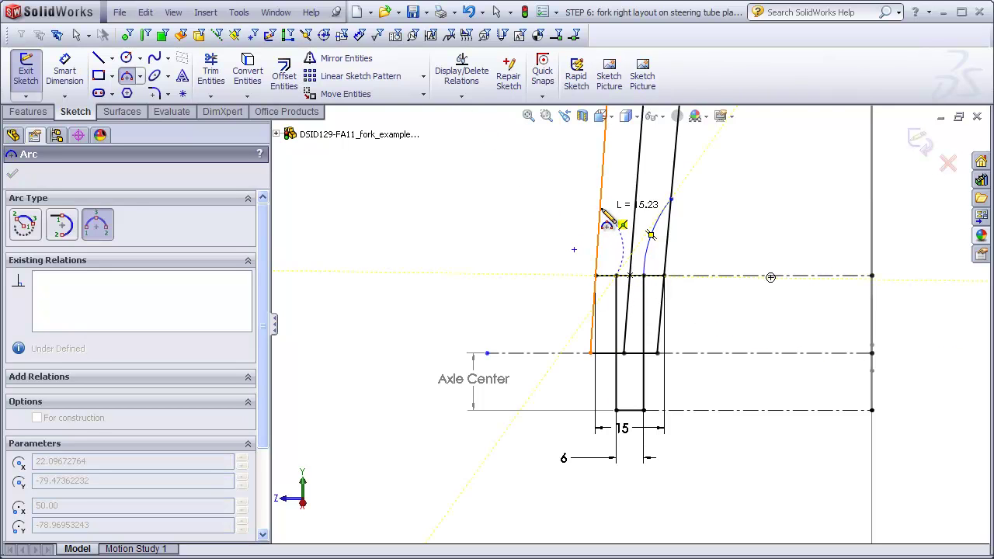
click(600, 206)
click(615, 242)
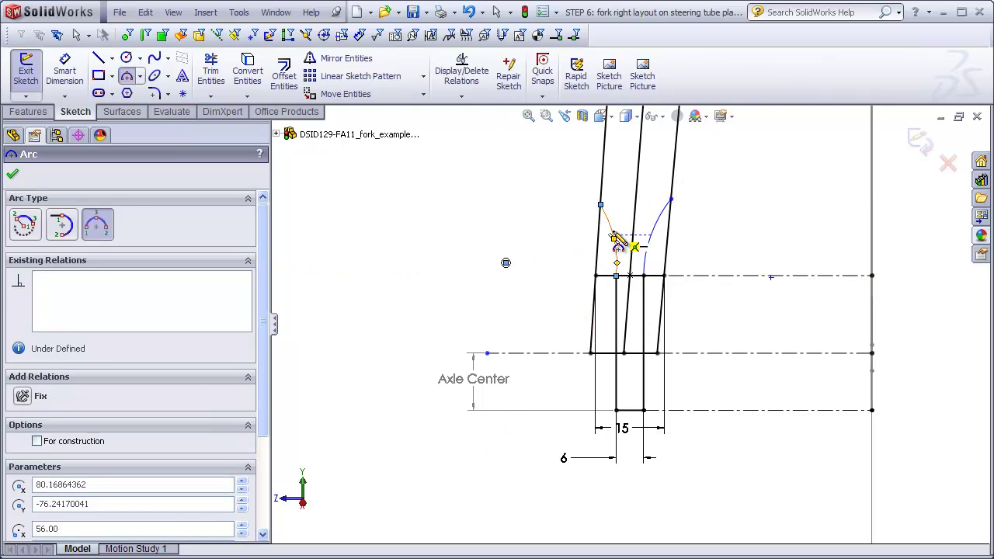
key(Escape)
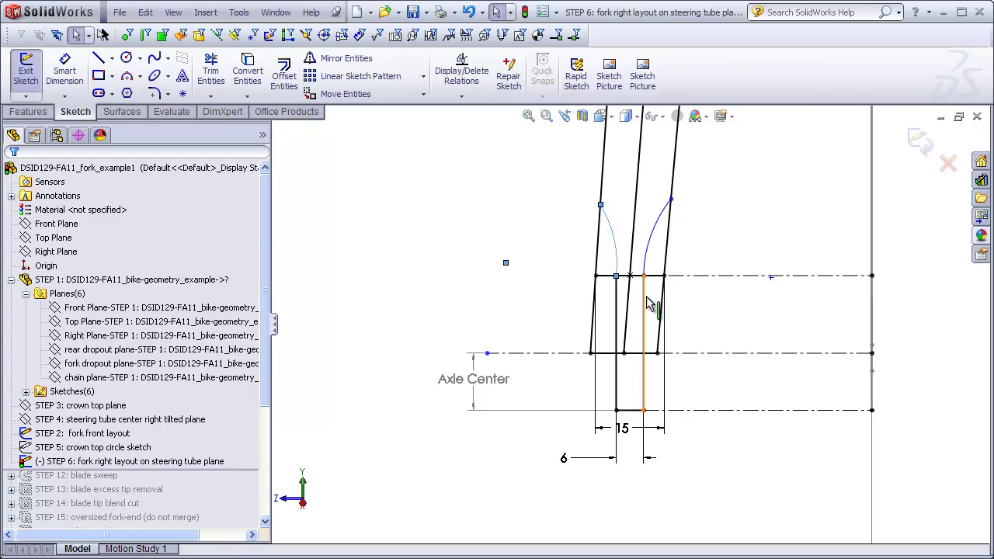
Add Tangent relations between the right and left arcs and their vertical blade lines.
click(645, 296)
ctrl+click(657, 257)
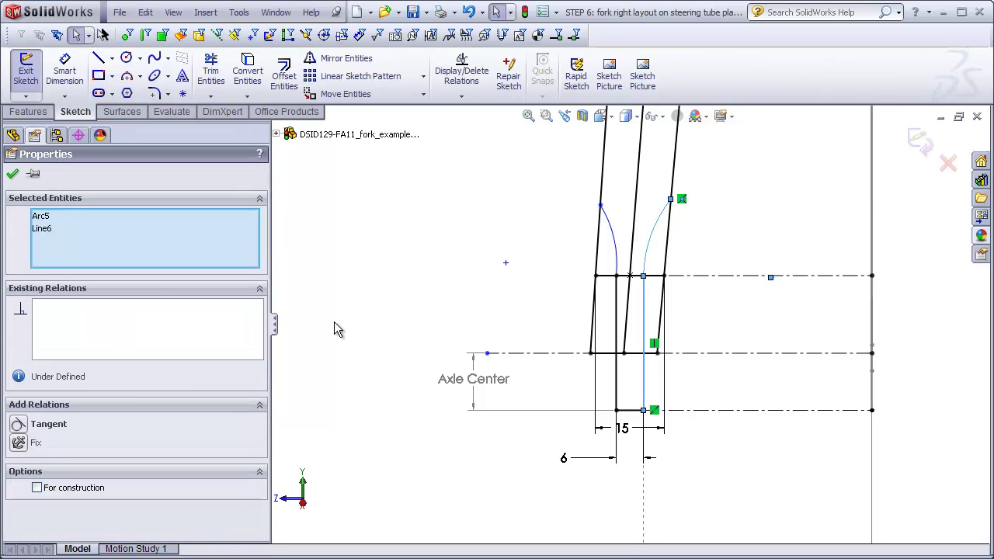
click(35, 425)
click(440, 203)
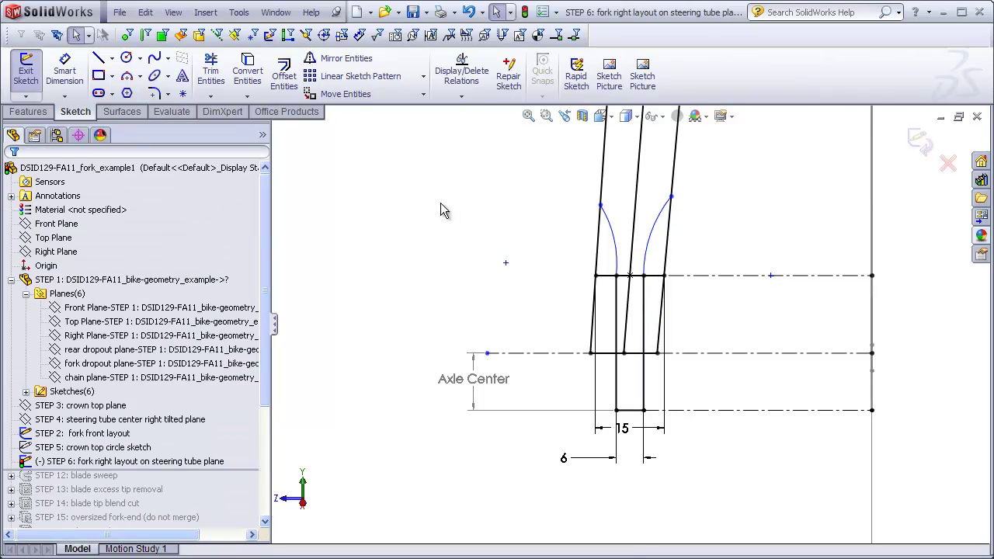
click(617, 283)
ctrl+click(611, 237)
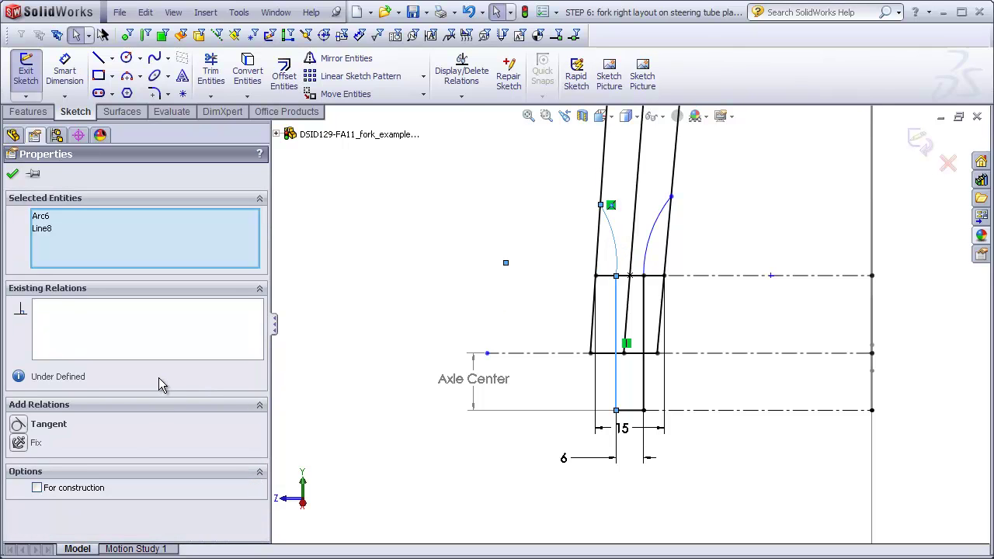
click(35, 425)
Draw a horizontal centerline joining the tops of the left and right arcs.
click(441, 197)
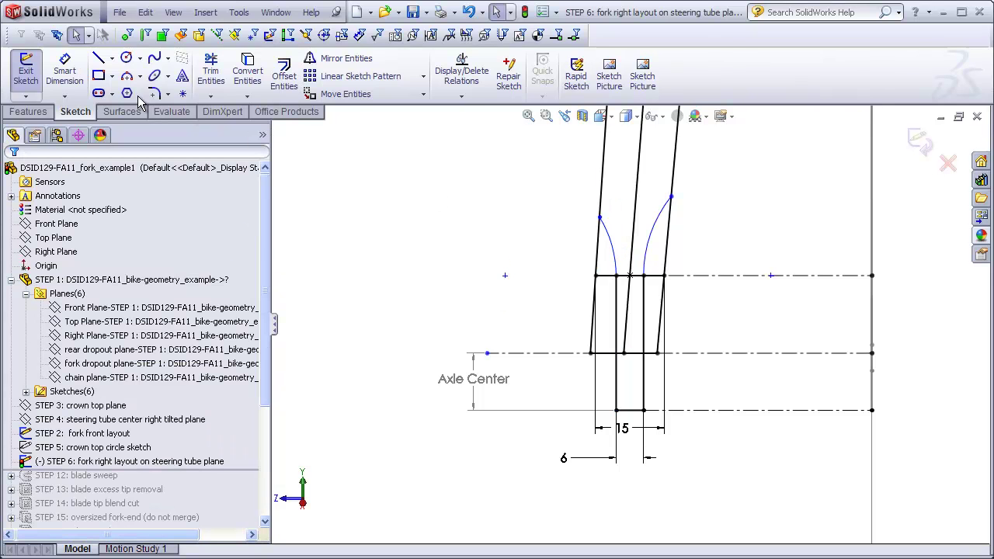
click(98, 58)
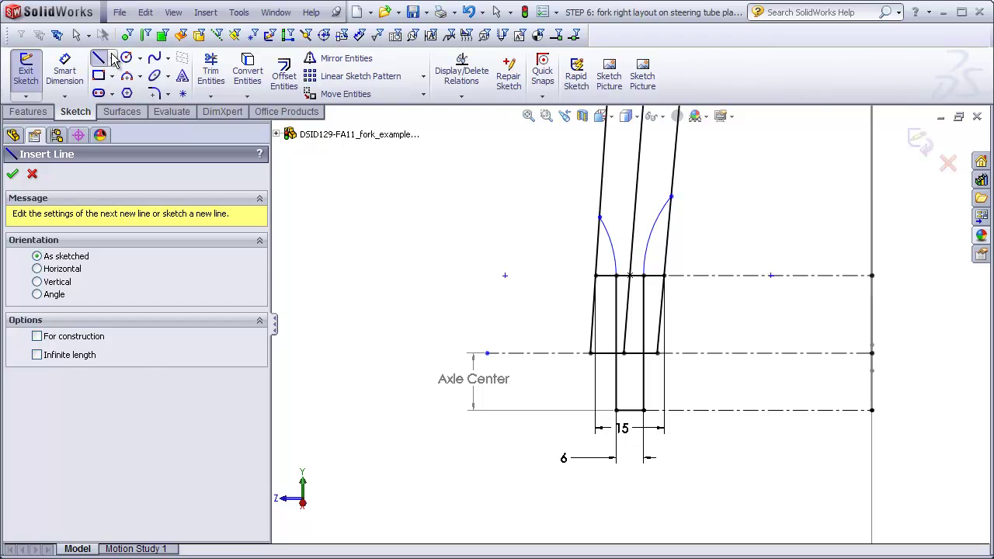
click(113, 58)
click(144, 90)
click(598, 216)
click(617, 233)
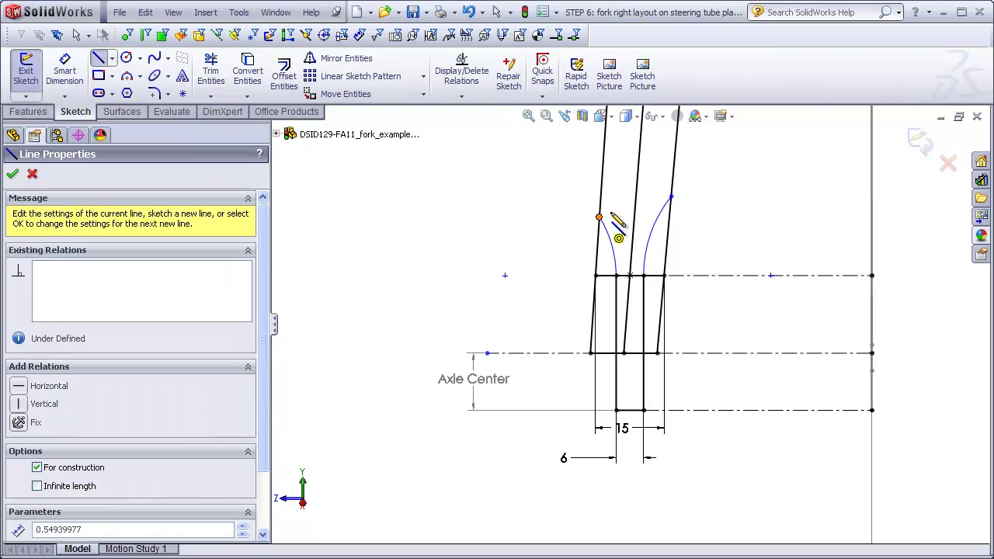
click(671, 196)
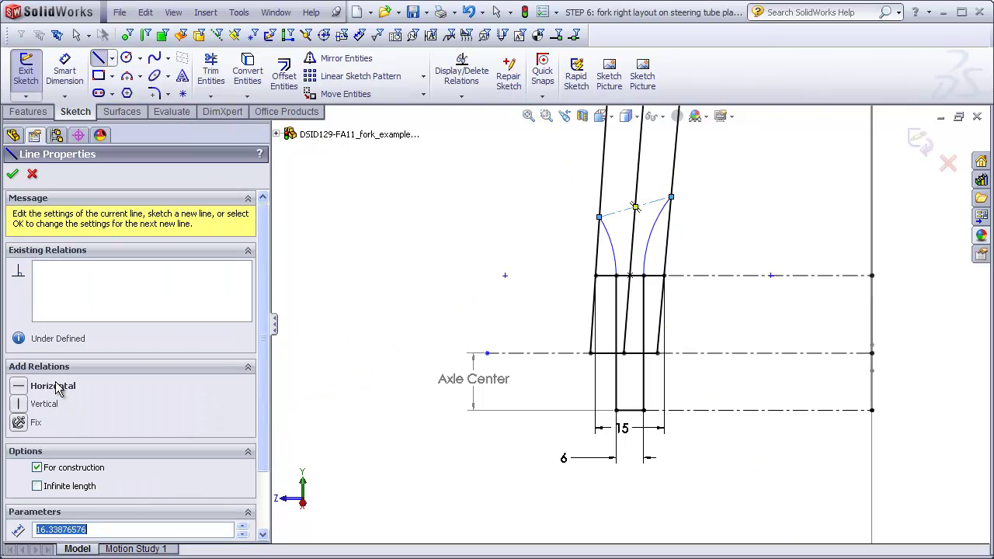
click(23, 388)
key(Escape)
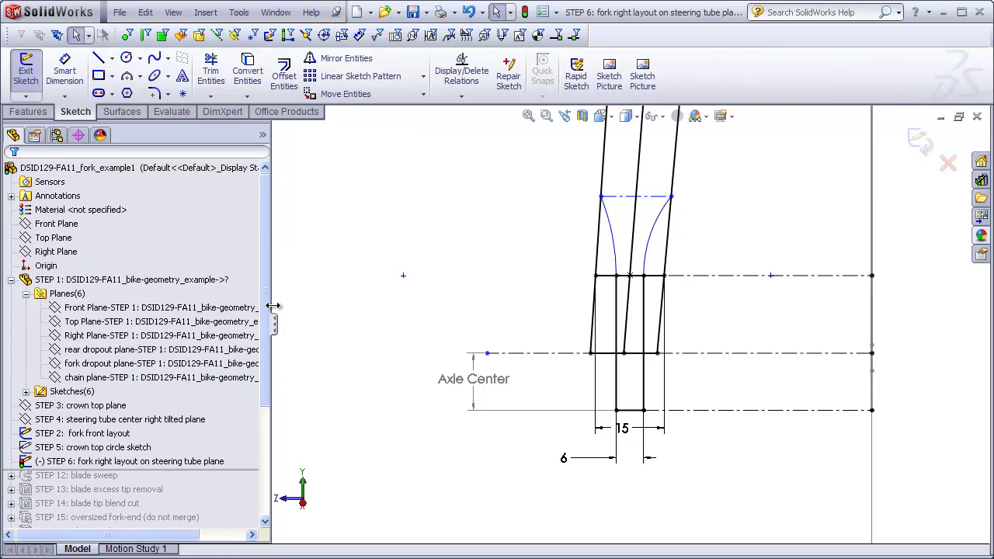
Dimension the centerline 8 mm above the fork-end top line.
click(65, 70)
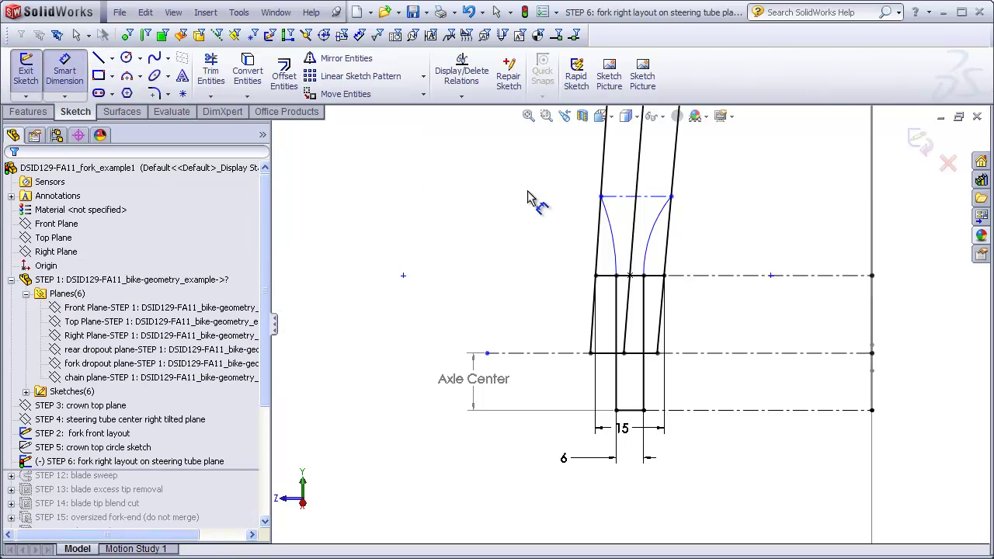
click(702, 274)
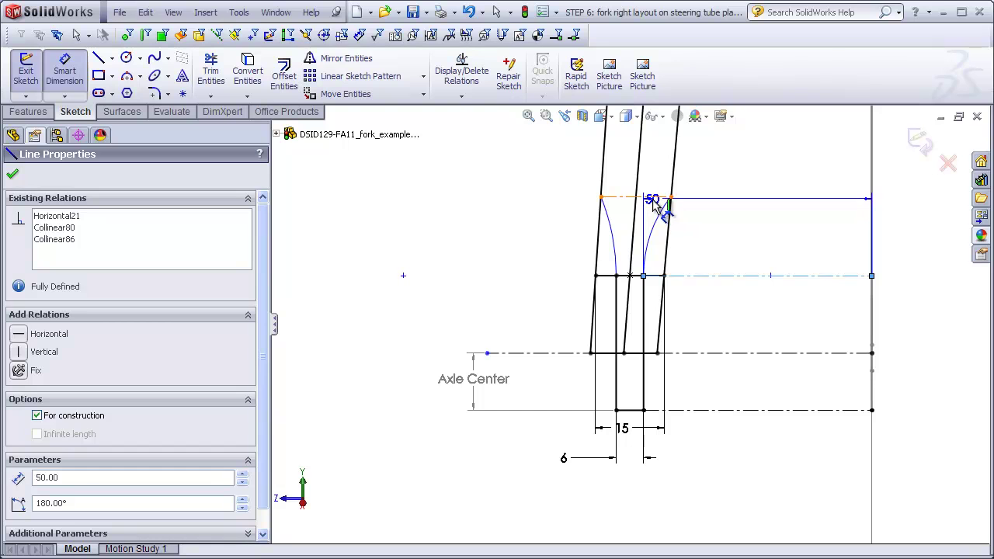
click(656, 197)
click(701, 238)
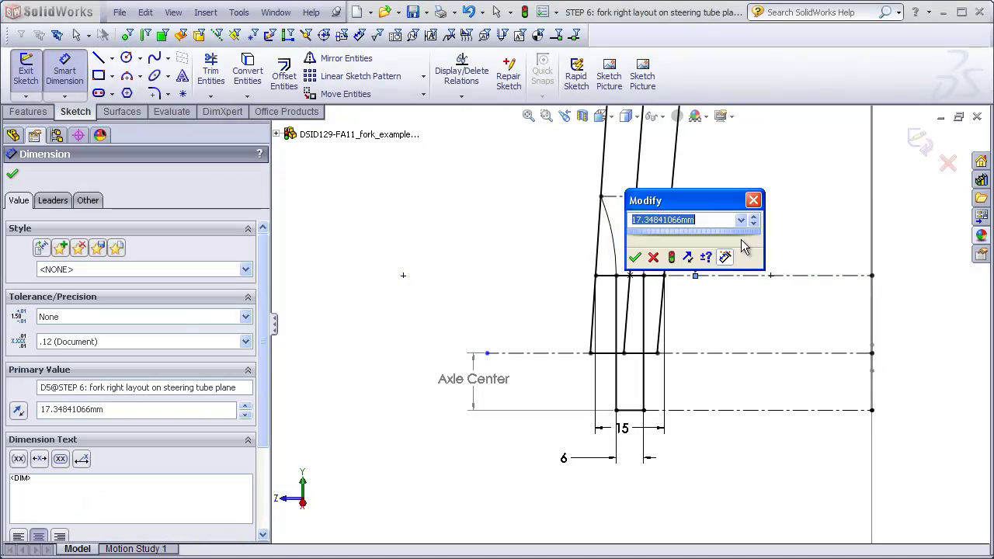
text(8)
key(Return)
key(Escape)
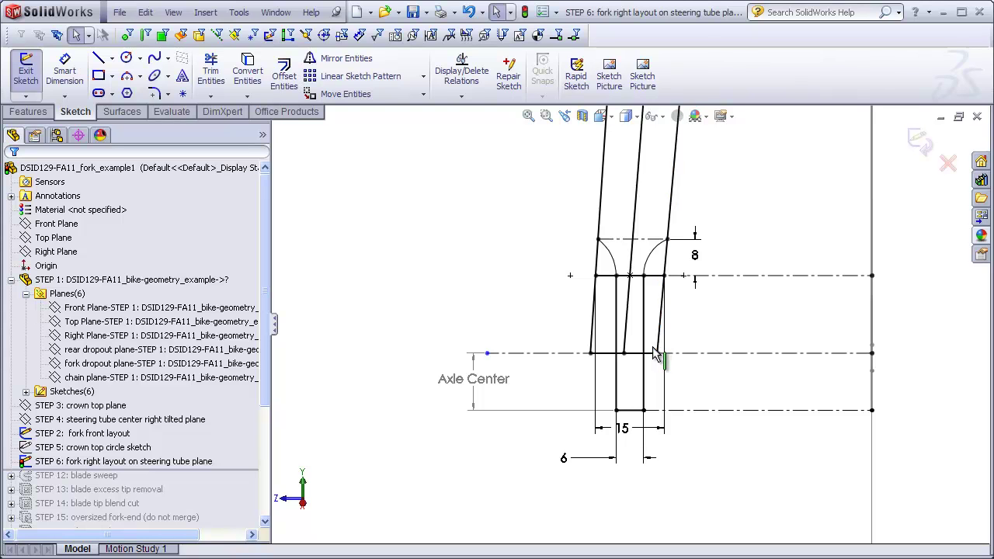
Exit the fork right layout sketch and orbit and zoom to inspect the crown area.
click(919, 139)
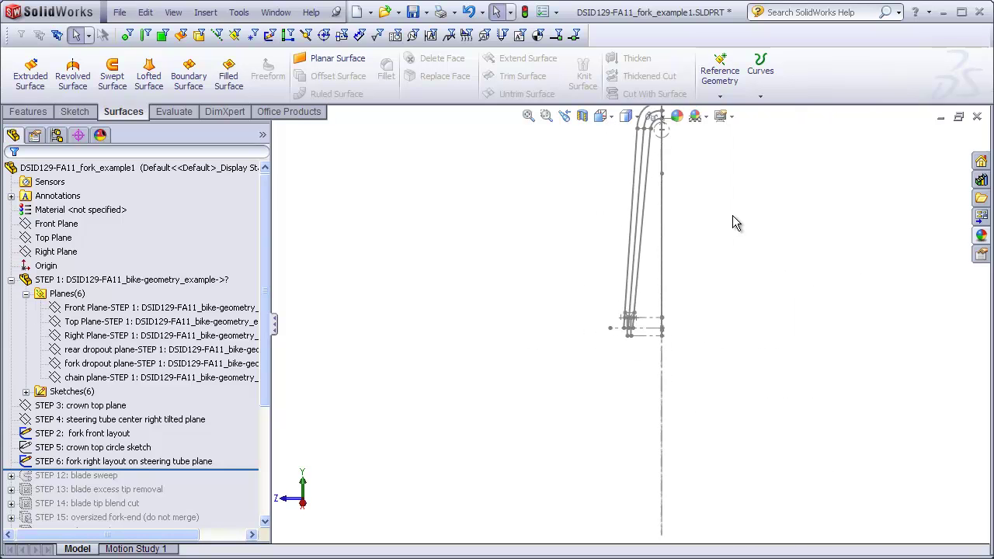
middle_drag(687, 210, 736, 229)
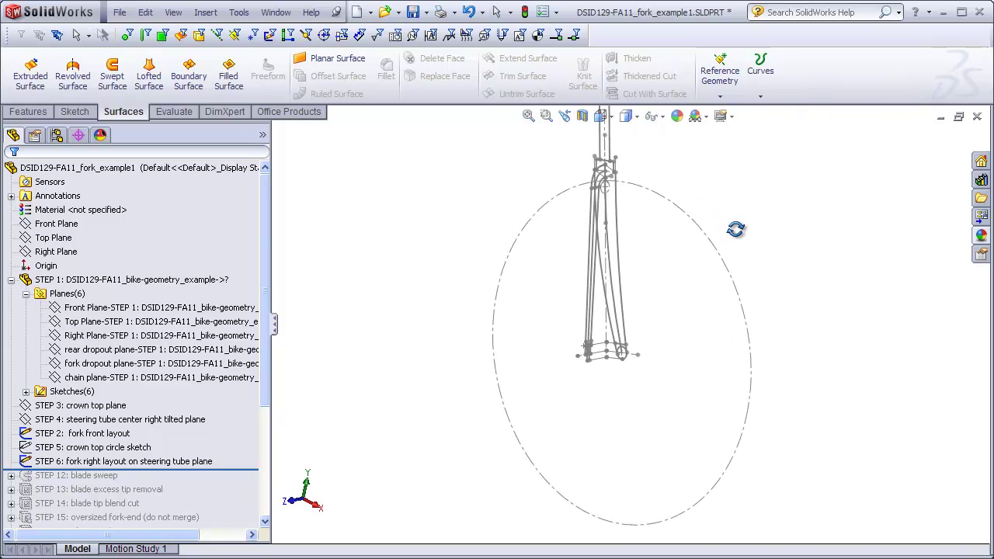
scroll(631, 267, down, 3)
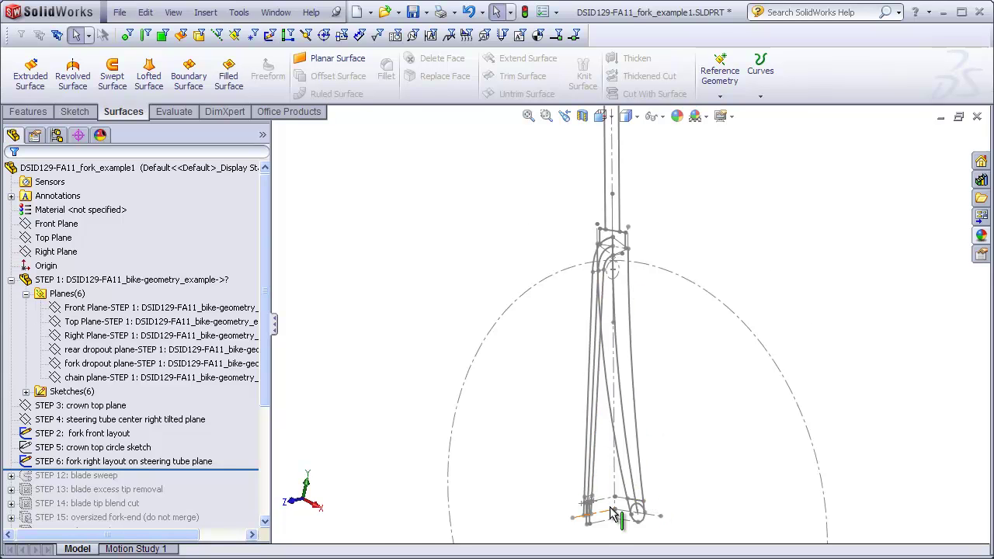
scroll(613, 516, down, 5)
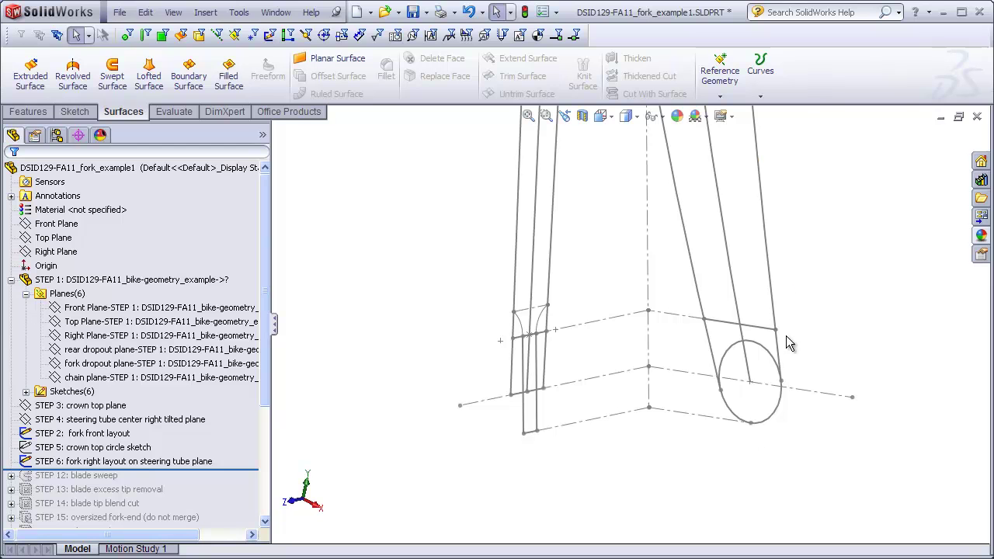
middle_drag(720, 198, 554, 272)
scroll(555, 272, down, 2)
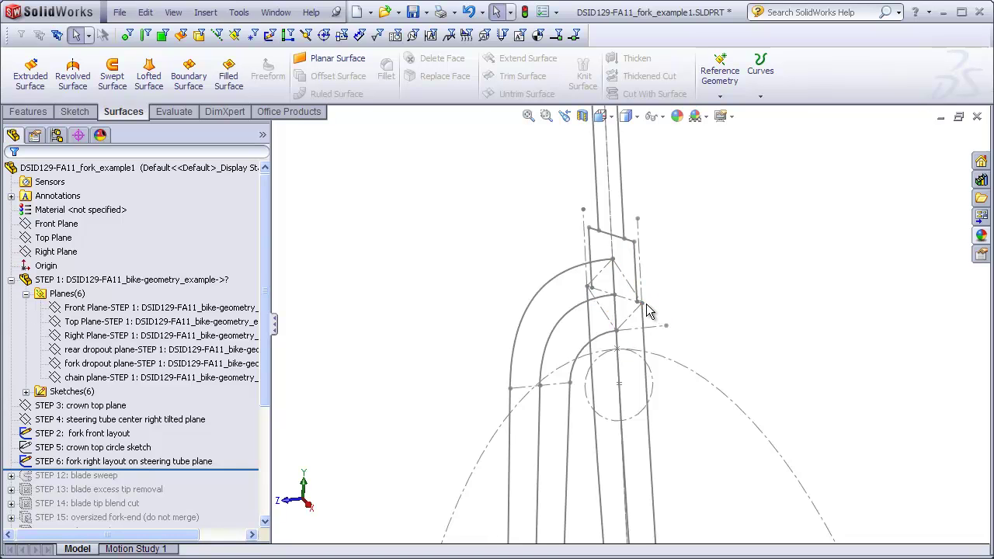
middle_drag(656, 298, 605, 280)
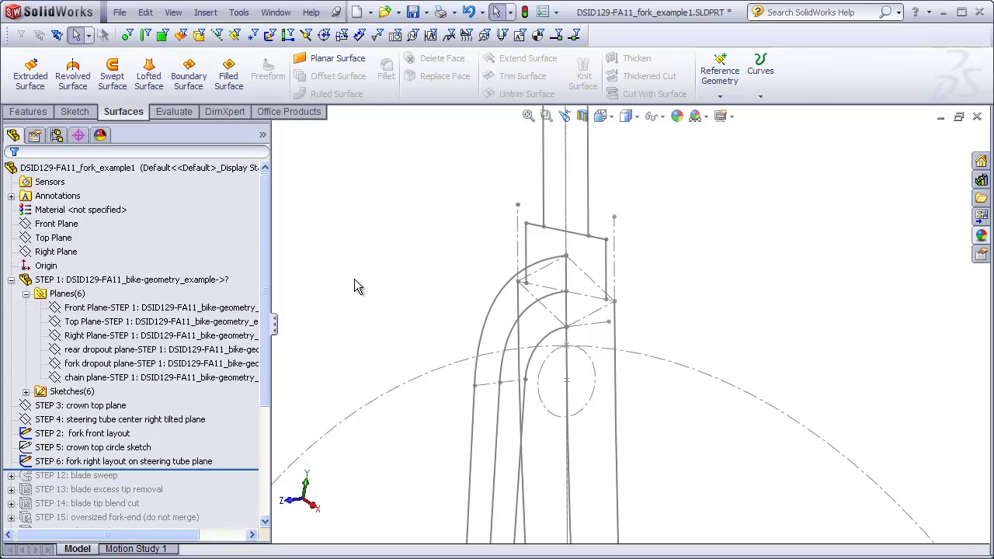
right_click(142, 449)
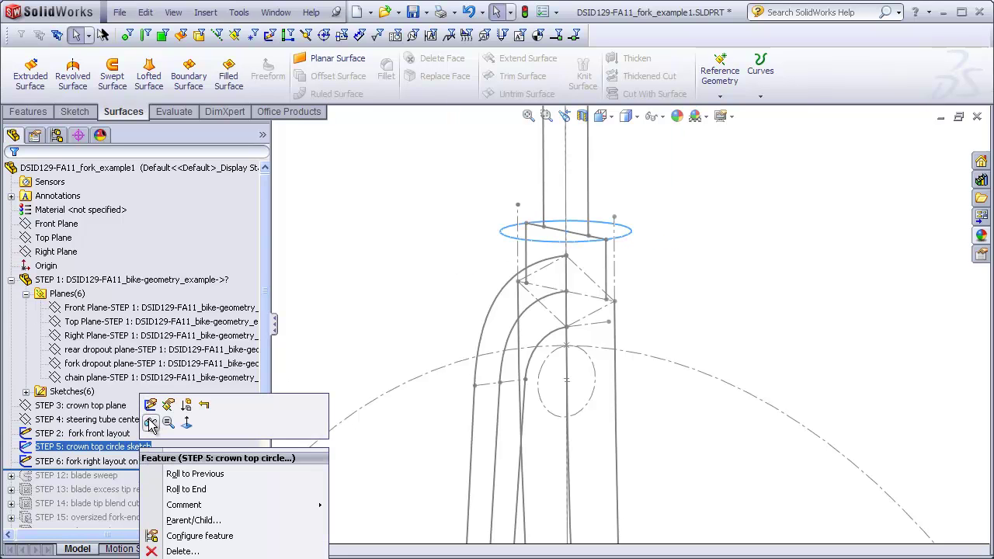
click(387, 229)
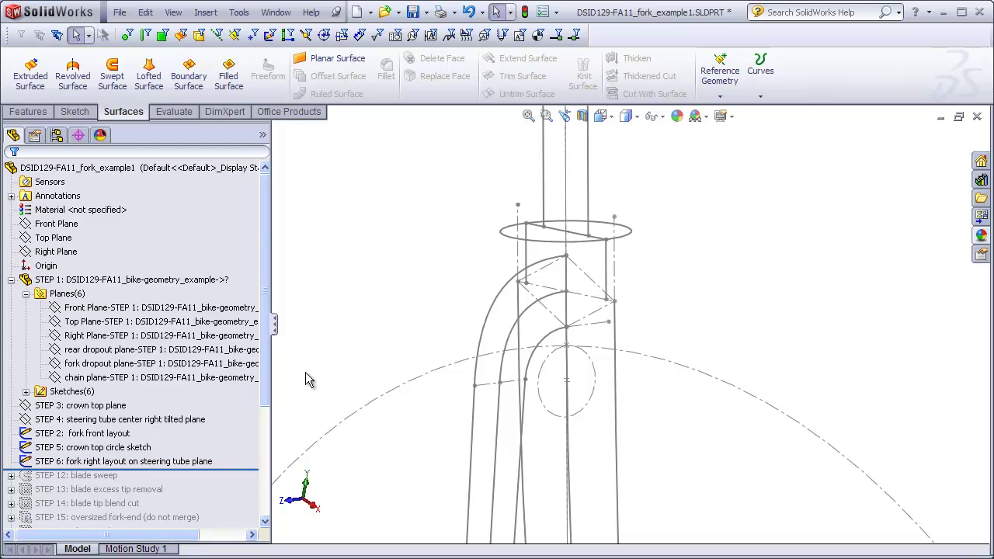
click(78, 404)
click(415, 244)
middle_drag(439, 245, 490, 267)
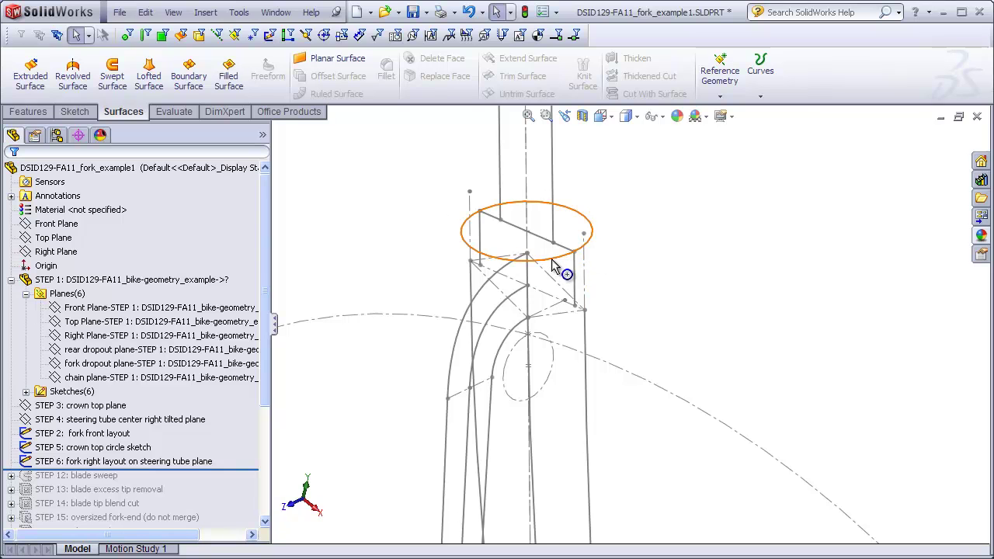
scroll(533, 235, down, 2)
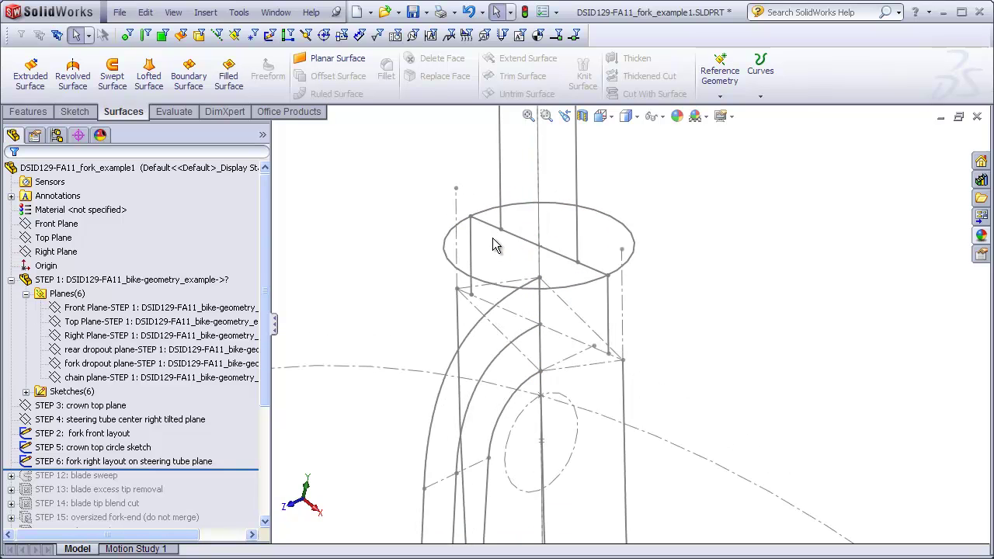
middle_drag(506, 241, 517, 228)
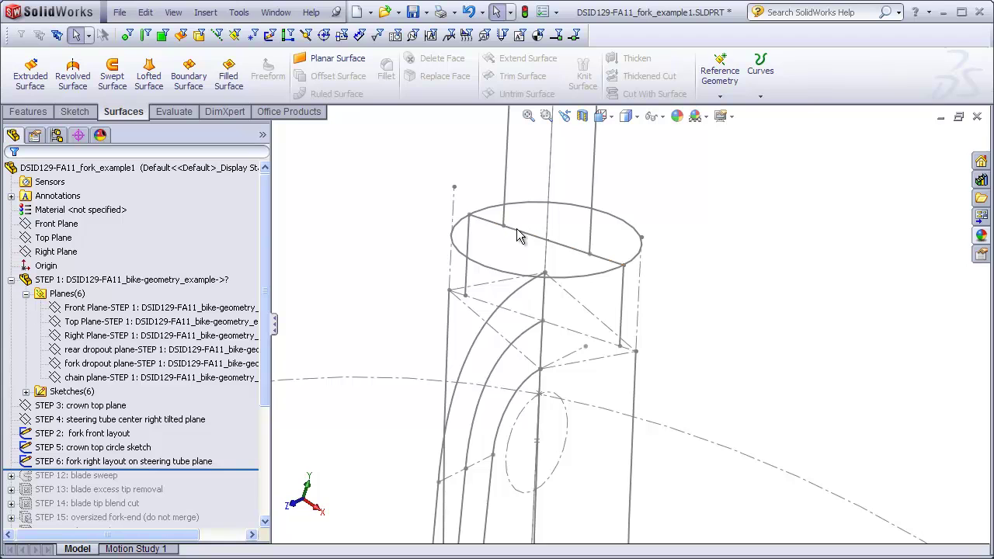